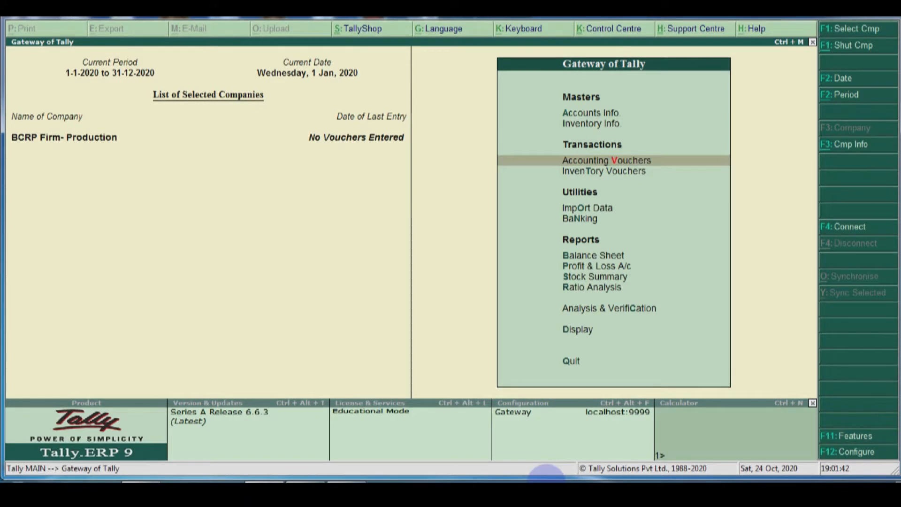
Start a purchase voucher in voucher mode with supplier invoice number 2589, dated 1-Jan-2020.
{"action": "key", "text": "Return"}
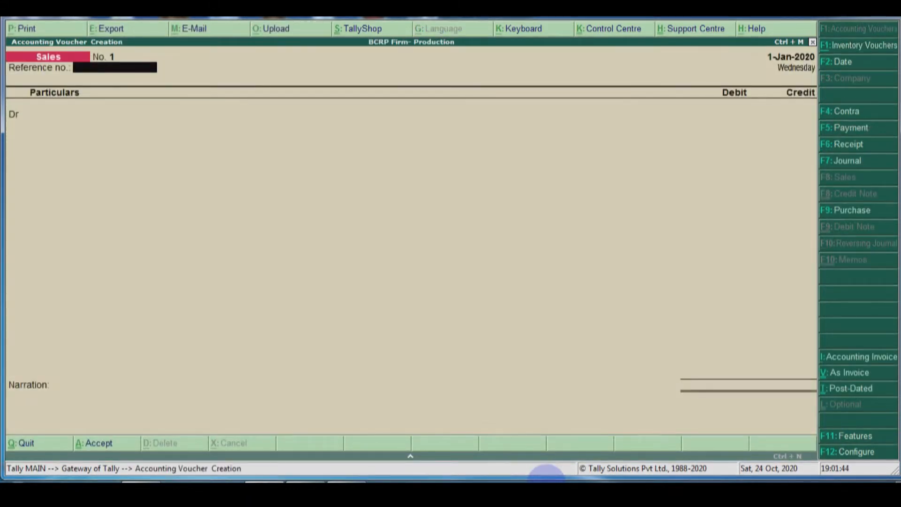
{"action": "left_click", "coordinate": [853, 211]}
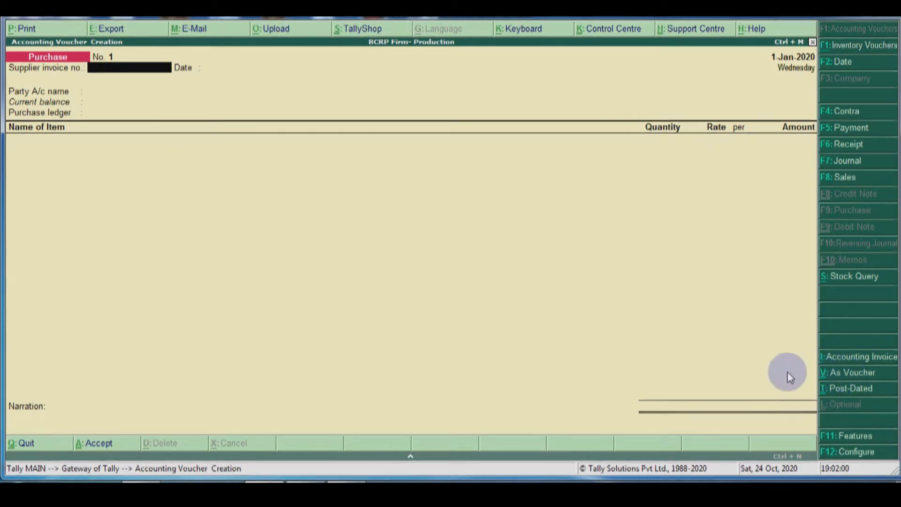
{"action": "left_click", "coordinate": [839, 373]}
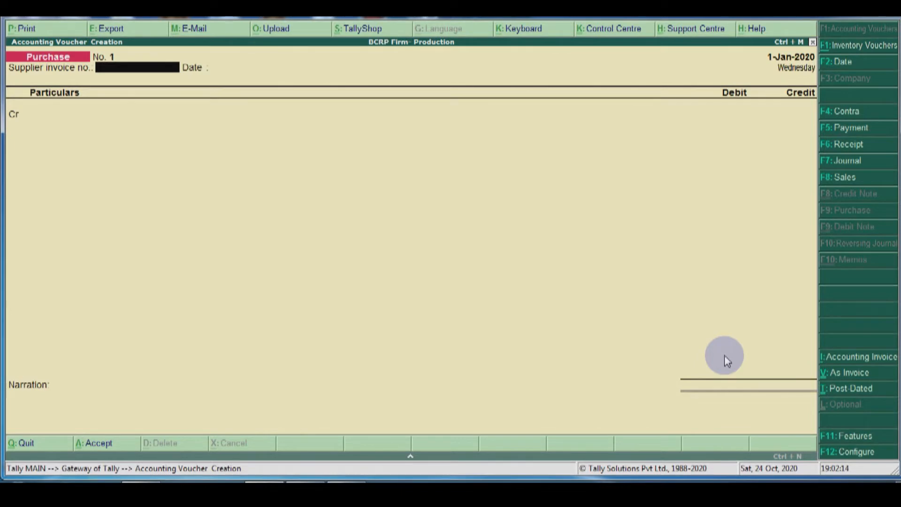
{"action": "type", "text": "2589"}
{"action": "key", "text": "Return"}
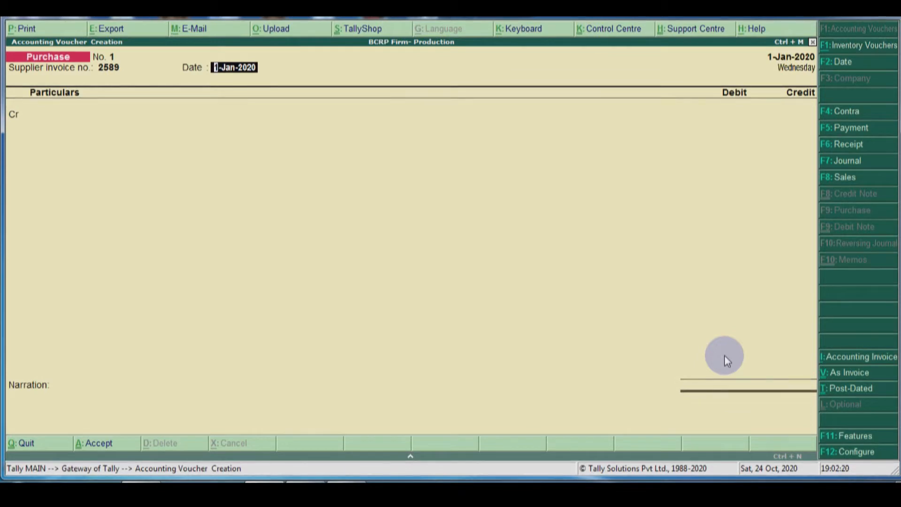
{"action": "key", "text": "Return"}
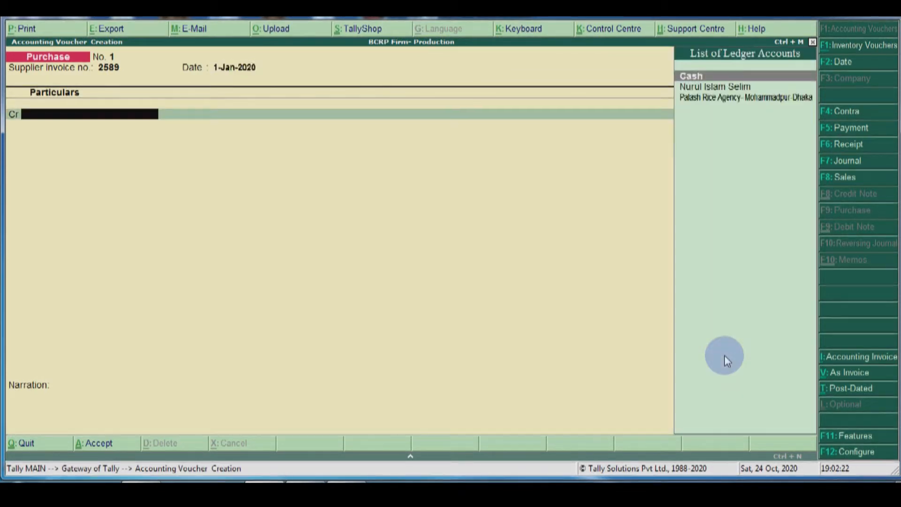
Credit the individual supplier's ledger account, listed just below Cash, with 1,00,000.
{"action": "key", "text": "Down"}
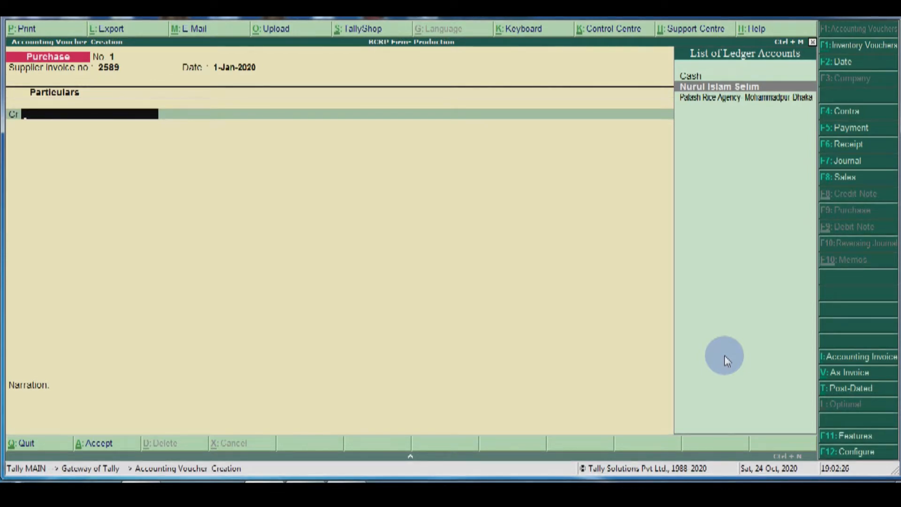
{"action": "key", "text": "Return"}
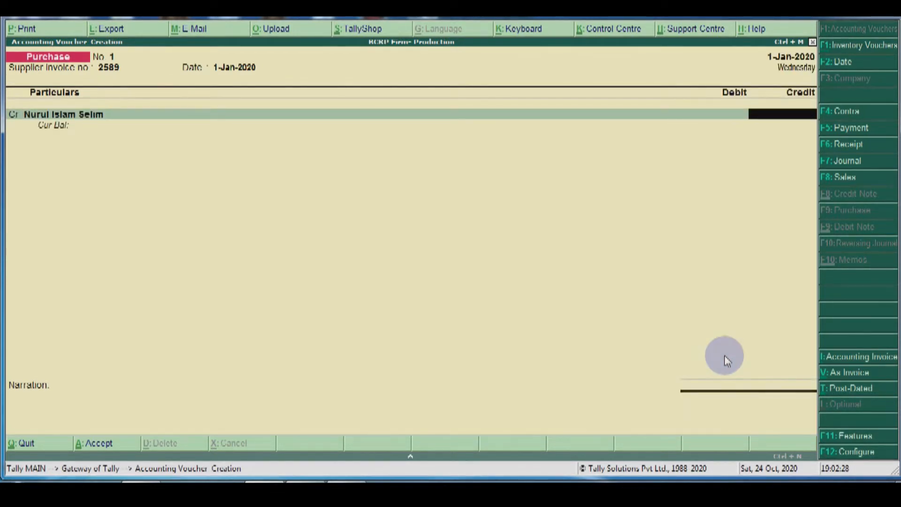
{"action": "type", "text": "100000"}
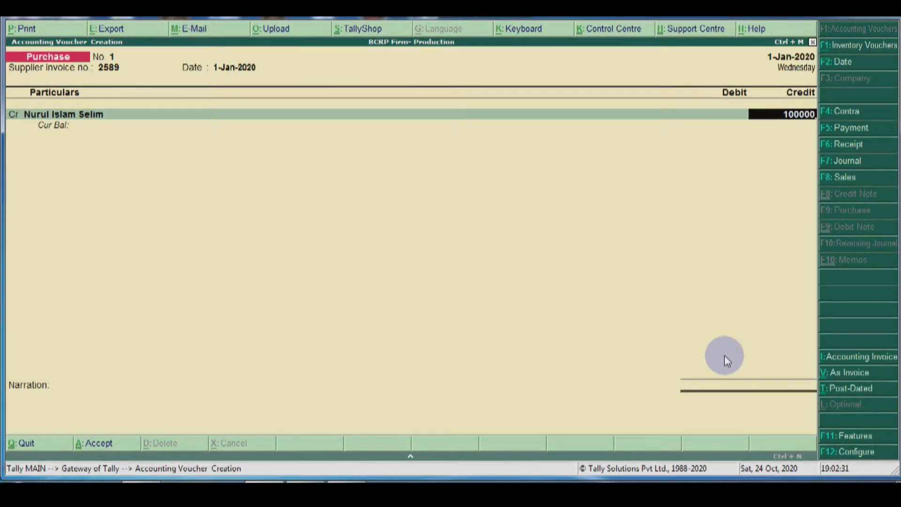
{"action": "key", "text": "Return"}
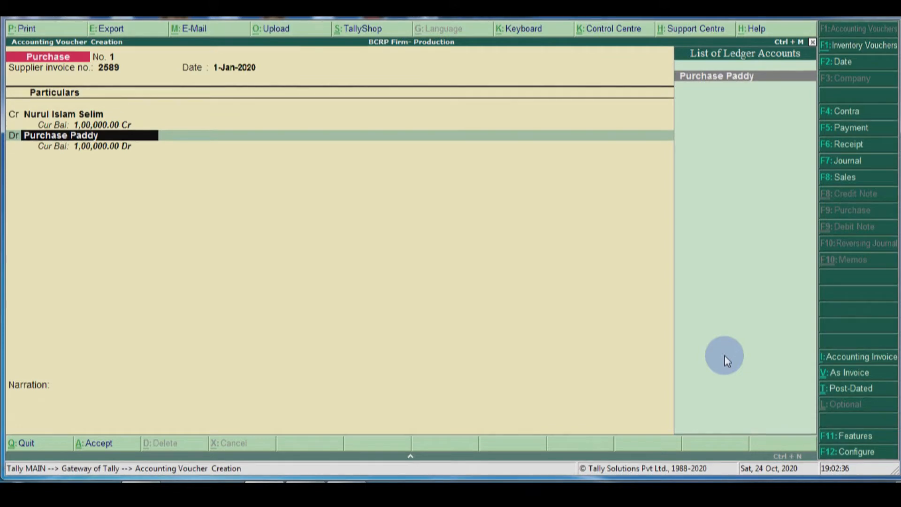
Debit the Purchase Paddy ledger and allocate 10 kg of Paddy- Nazir to it for an amount of 1,00,000.
{"action": "key", "text": "Return"}
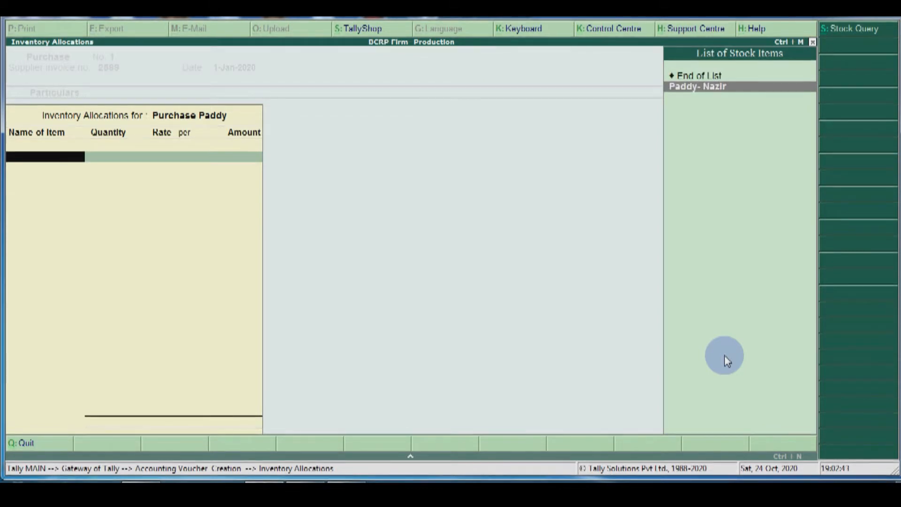
{"action": "key", "text": "Return"}
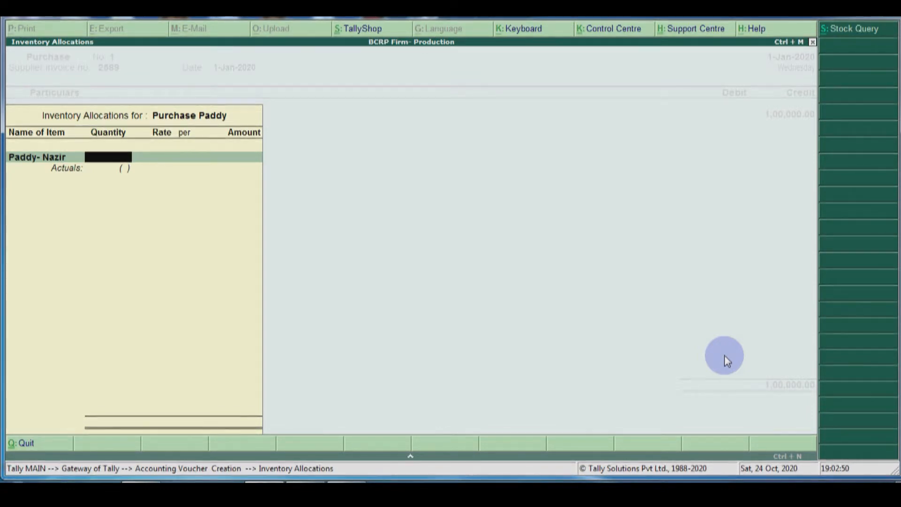
{"action": "type", "text": "1000"}
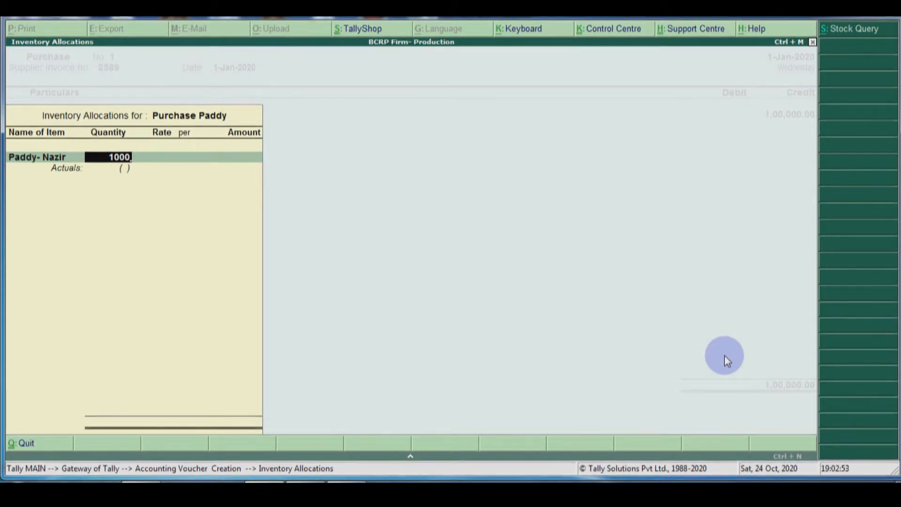
{"action": "key", "text": "BackSpace"}
{"action": "key", "text": "BackSpace"}
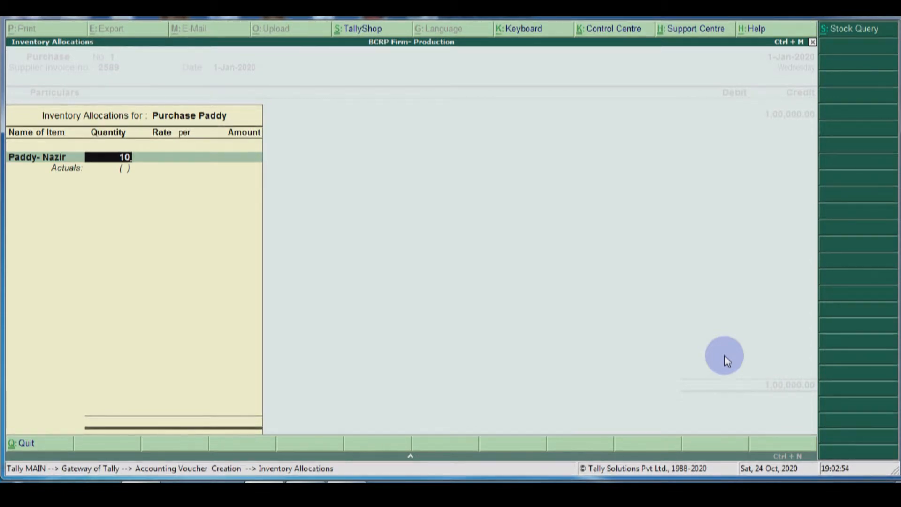
{"action": "key", "text": "Return"}
{"action": "key", "text": "Return"}
{"action": "type", "text": "1"}
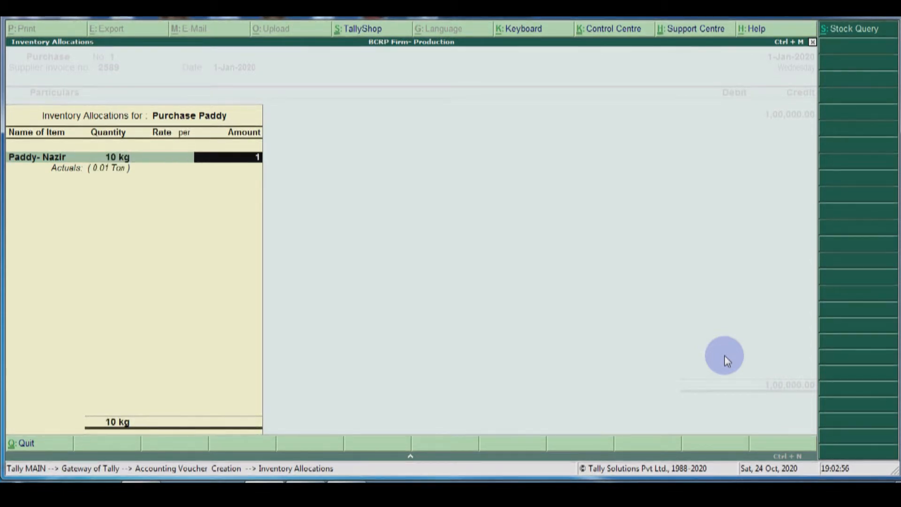
{"action": "type", "text": ",00,000"}
{"action": "key", "text": "Return"}
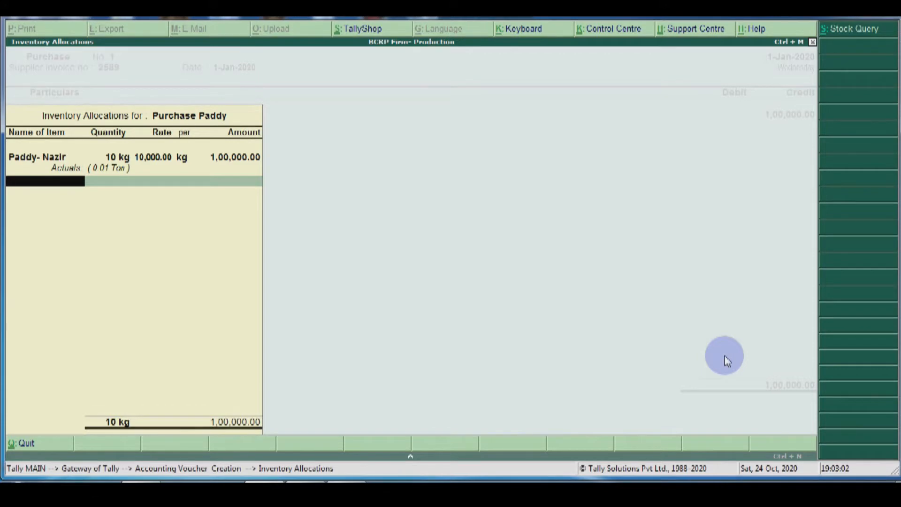
Change the Paddy- Nazir allocation to a quantity of 1,000 kg with an amount of 1,00,000.
{"action": "key", "text": "BackSpace"}
{"action": "key", "text": "BackSpace"}
{"action": "key", "text": "BackSpace"}
{"action": "key", "text": "BackSpace"}
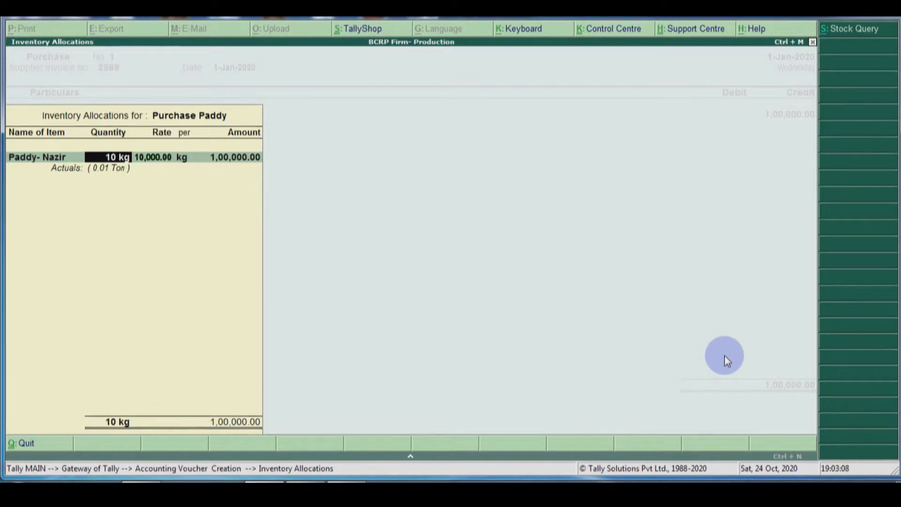
{"action": "type", "text": "10000"}
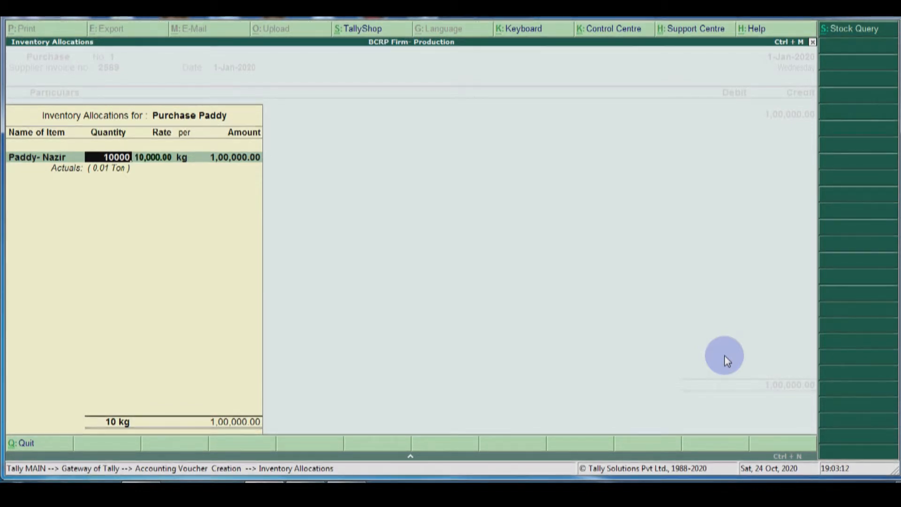
{"action": "key", "text": "BackSpace"}
{"action": "key", "text": "Return"}
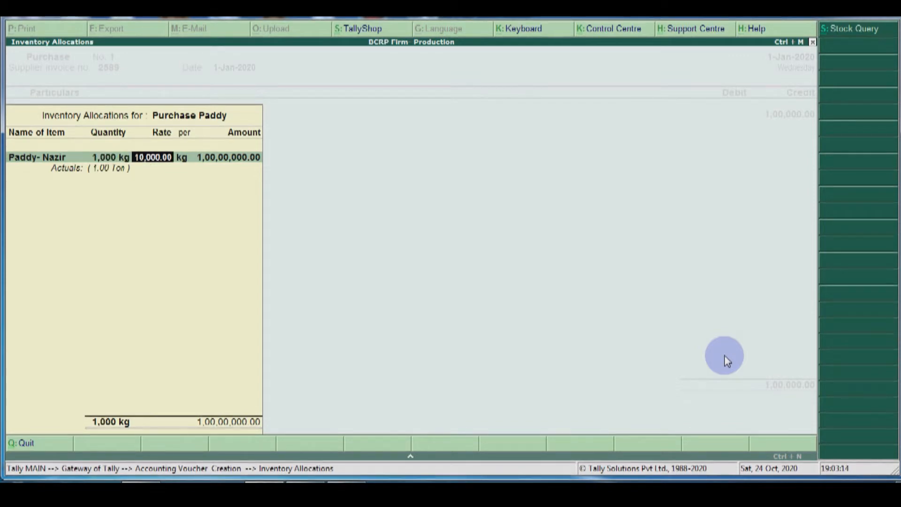
{"action": "key", "text": "Return"}
{"action": "type", "text": "100000"}
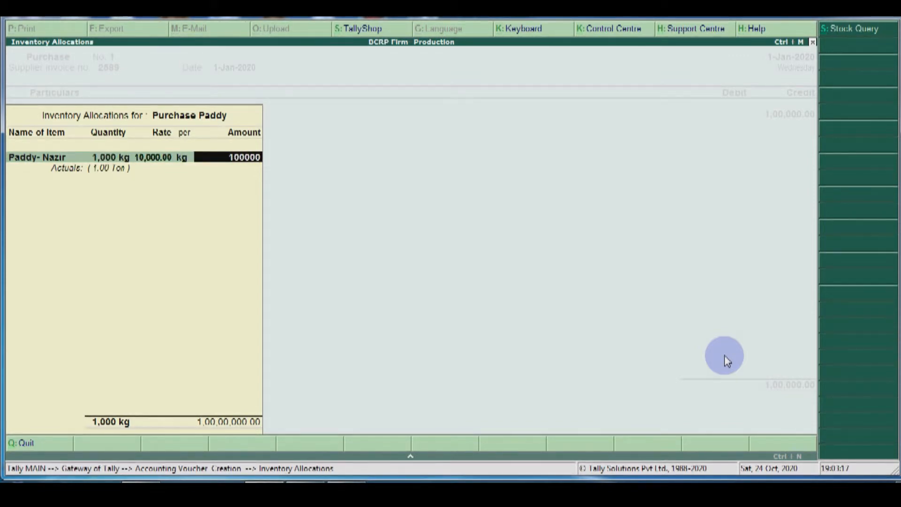
{"action": "key", "text": "Return"}
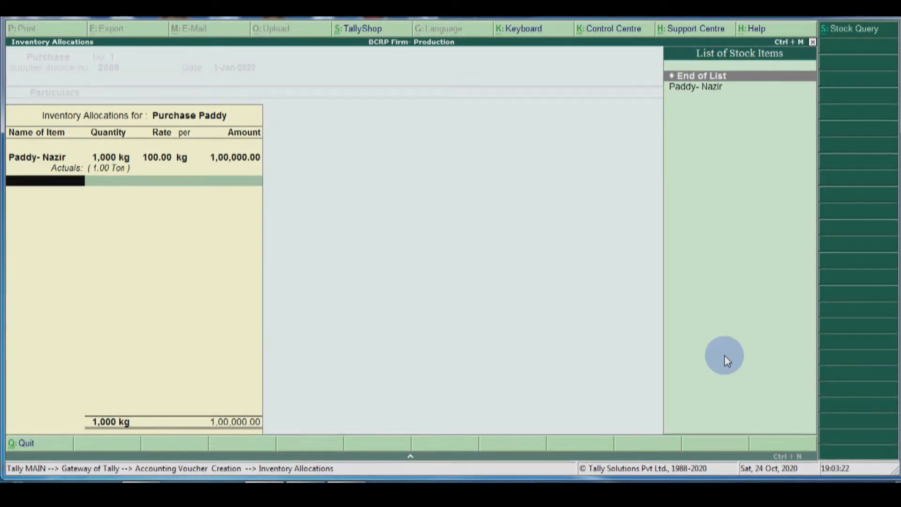
Finish the item allocation and revise the voucher's Paddy- Nazir line to 3,000 kg with an amount of 1,00,000.
{"action": "key", "text": "Return"}
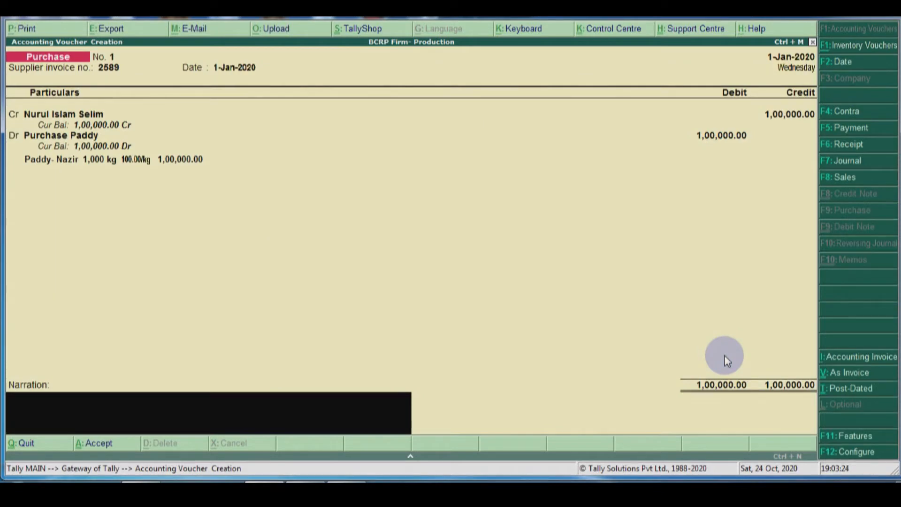
{"action": "key", "text": "BackSpace"}
{"action": "key", "text": "BackSpace"}
{"action": "key", "text": "BackSpace"}
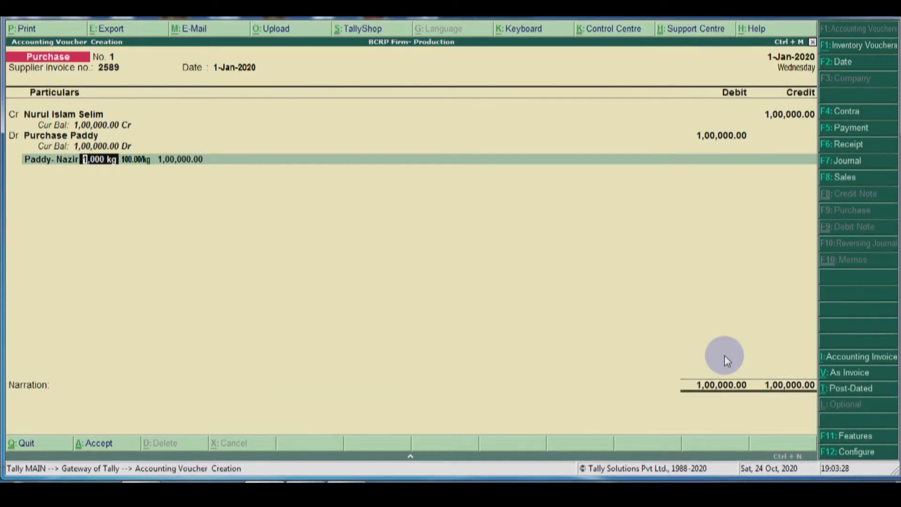
{"action": "type", "text": "3000"}
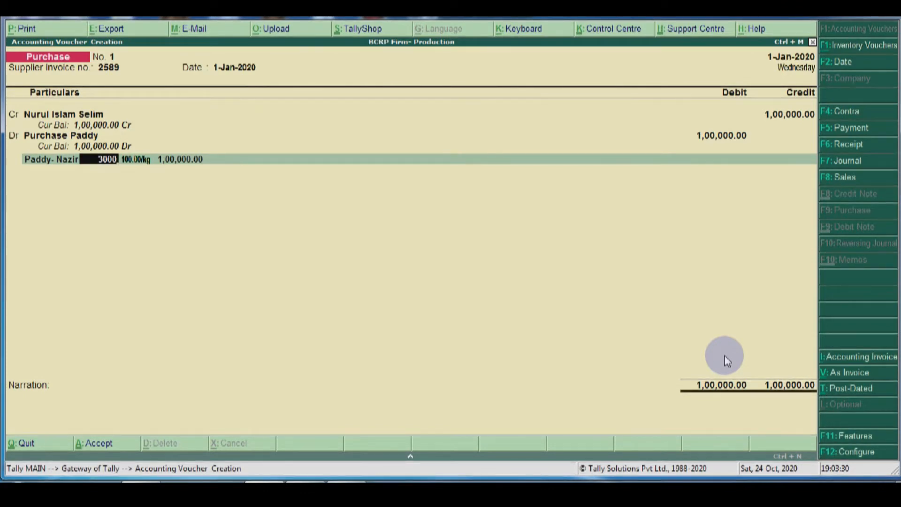
{"action": "key", "text": "Return"}
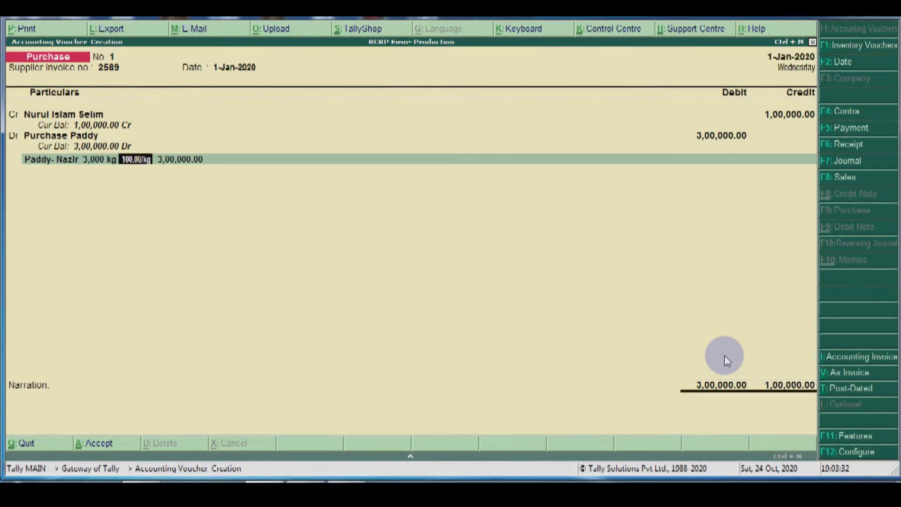
{"action": "key", "text": "Return"}
{"action": "type", "text": "1,00,00"}
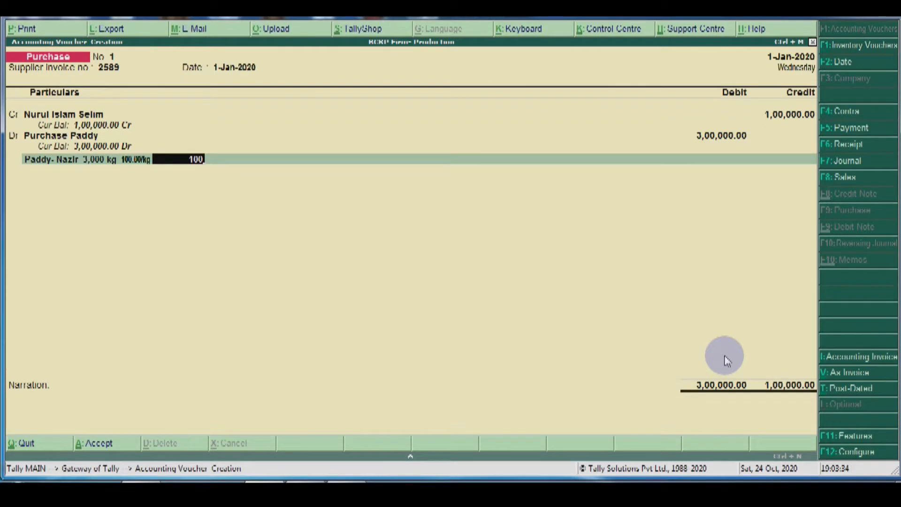
{"action": "type", "text": "0"}
{"action": "key", "text": "Return"}
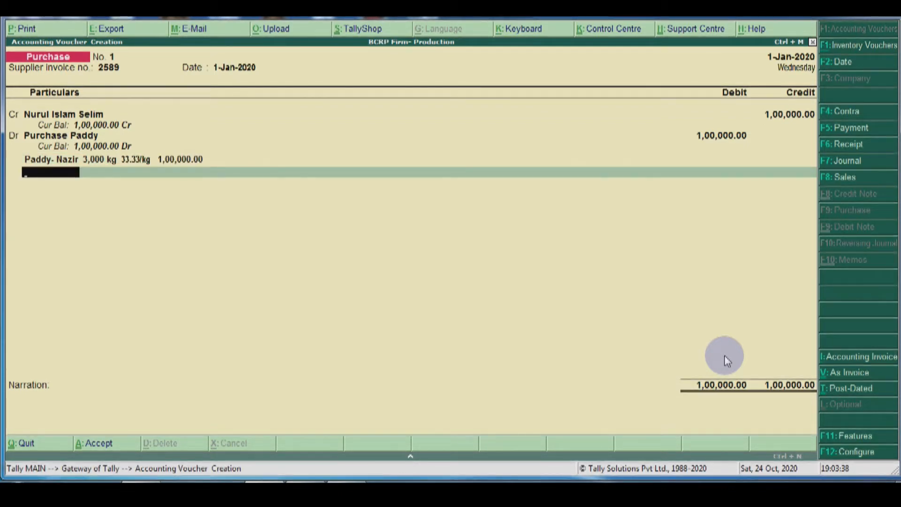
{"action": "key", "text": "Return"}
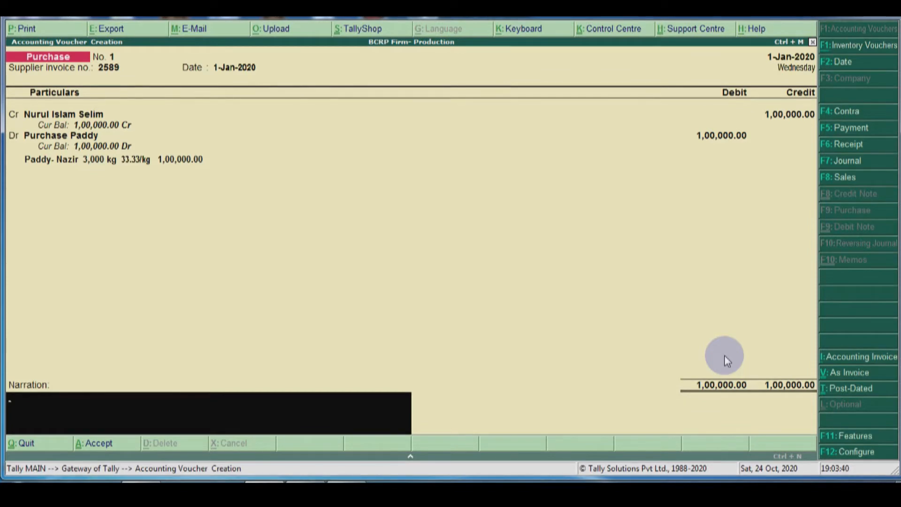
Leave the narration empty, accept the purchase voucher and return to the Gateway of Tally.
{"action": "key", "text": "Return"}
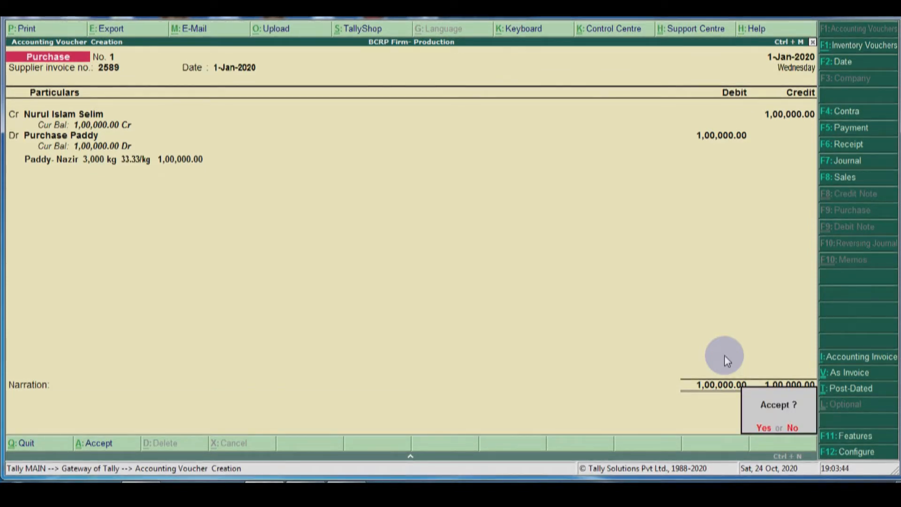
{"action": "key", "text": "Escape"}
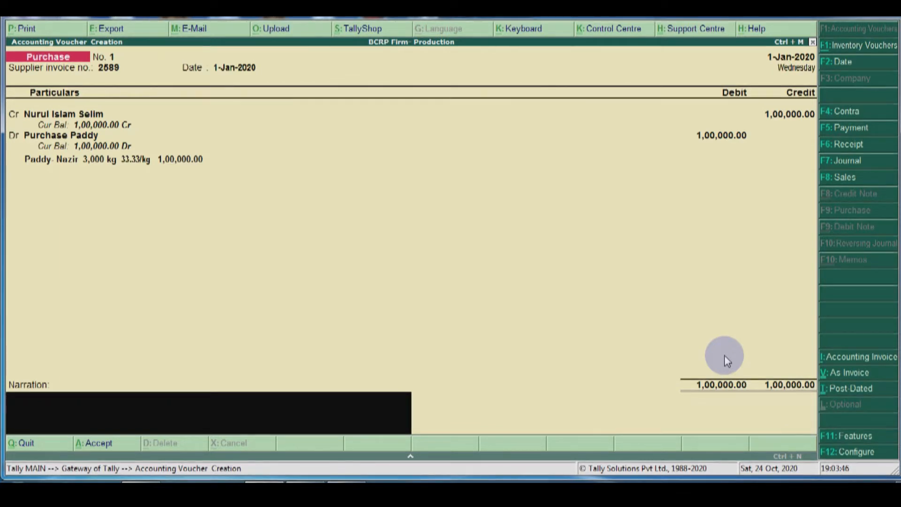
{"action": "key", "text": "Return"}
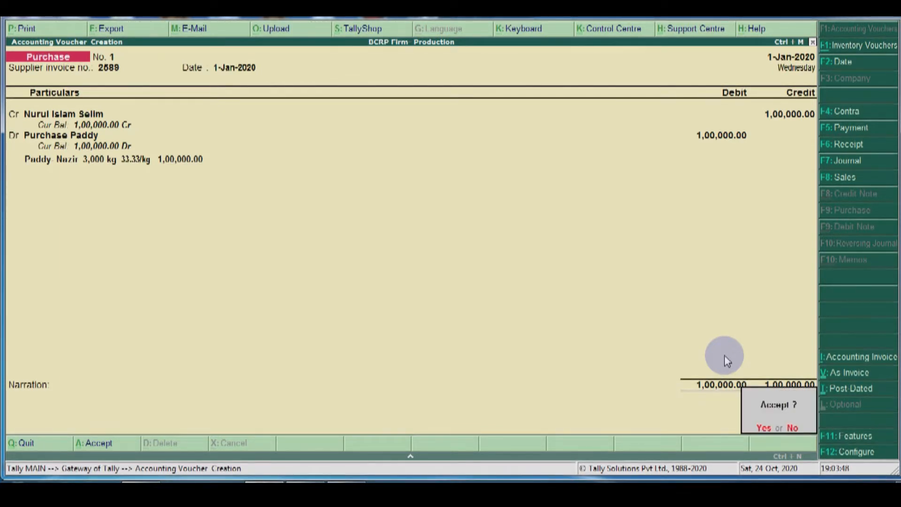
{"action": "key", "text": "Return"}
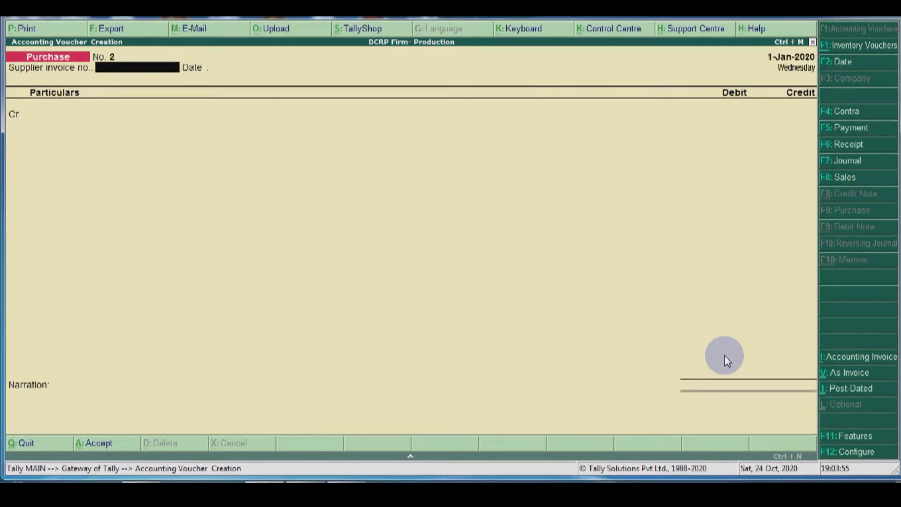
{"action": "key", "text": "Escape"}
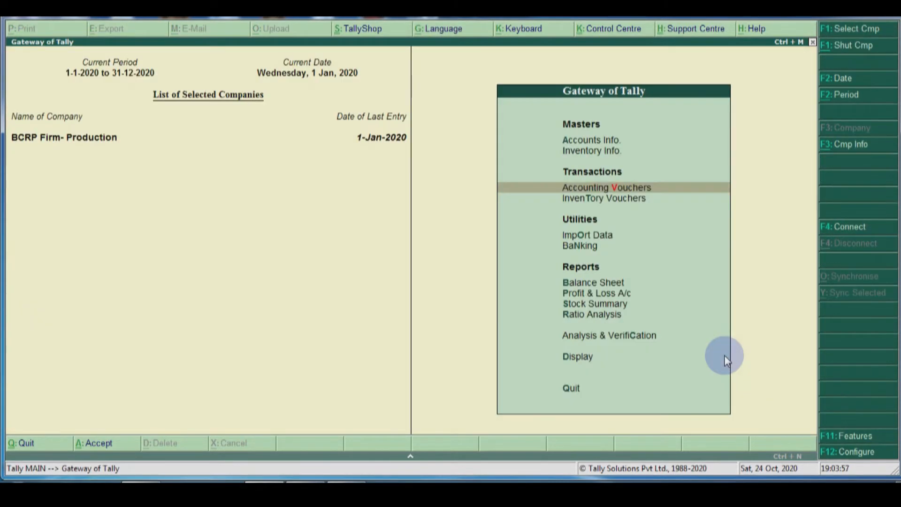
Open the Stock Summary in detailed view and highlight Paddy- Nazir under Raw Materials to check its closing balance.
{"action": "key", "text": "Down"}
{"action": "key", "text": "Down"}
{"action": "key", "text": "Down"}
{"action": "key", "text": "Down"}
{"action": "key", "text": "Down"}
{"action": "key", "text": "Down"}
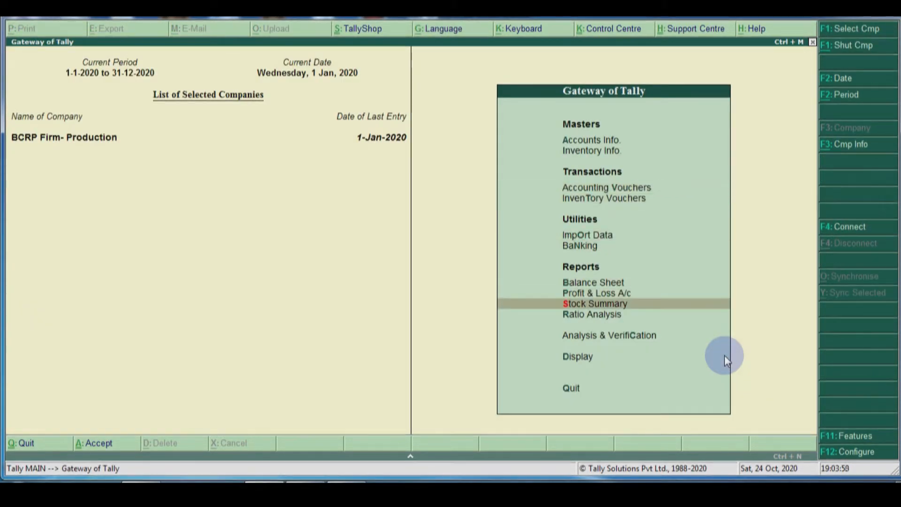
{"action": "key", "text": "Return"}
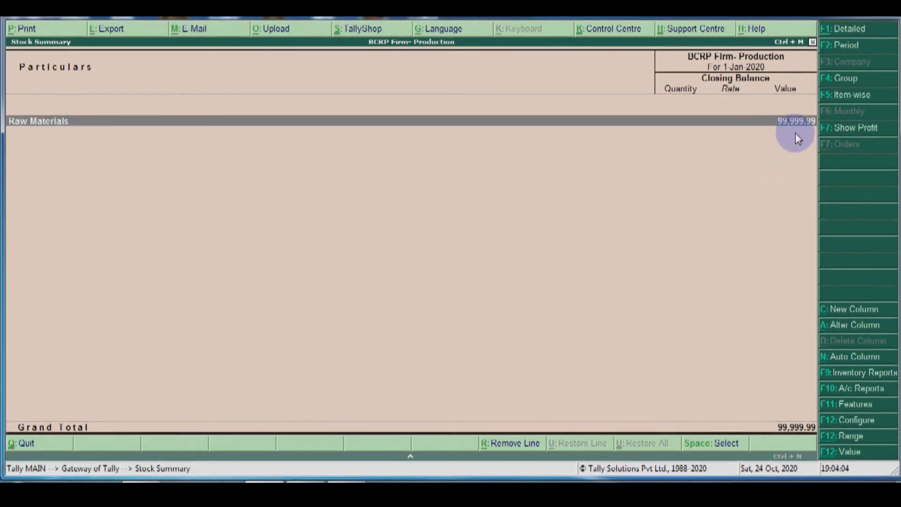
{"action": "left_click", "coordinate": [849, 30]}
{"action": "key", "text": "Down"}
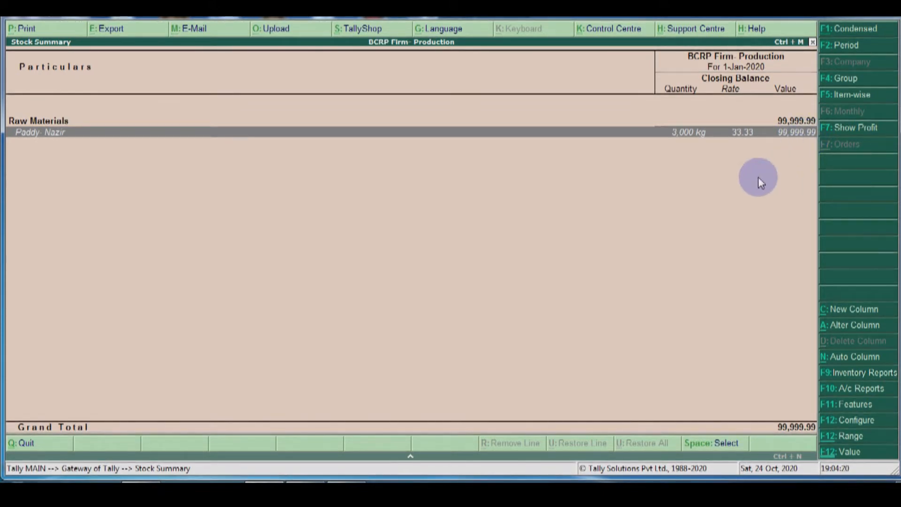
Drill down from the Paddy- Nazir stock line through January to its purchase voucher and open it for alteration.
{"action": "key", "text": "Return"}
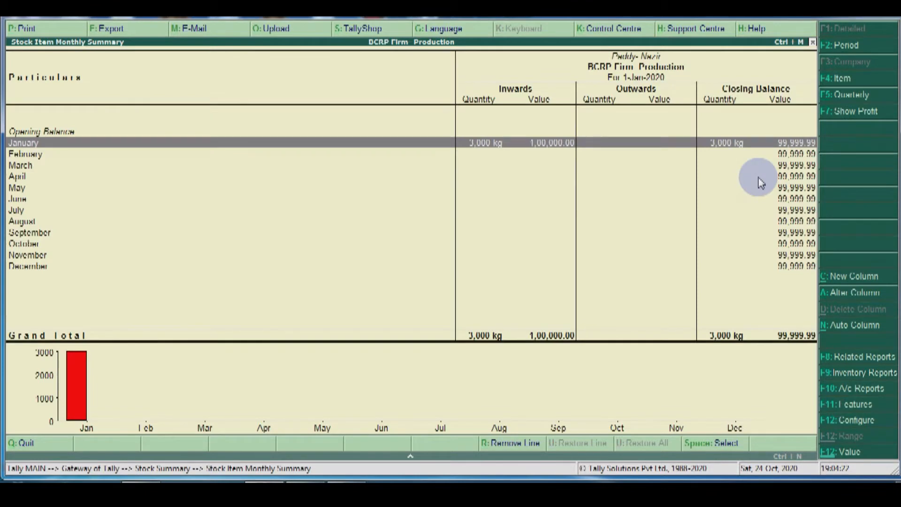
{"action": "key", "text": "Return"}
{"action": "key", "text": "Return"}
{"action": "key", "text": "Return"}
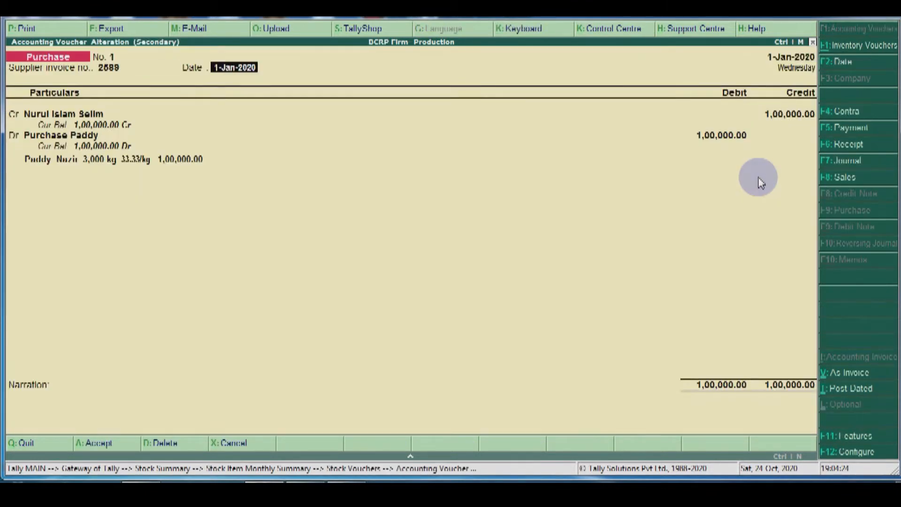
Clear the rate on the voucher's Paddy- Nazir line, re-enter the amount as 1,00,000 and accept the altered purchase voucher.
{"action": "key", "text": "Return"}
{"action": "key", "text": "Return"}
{"action": "key", "text": "Return"}
{"action": "key", "text": "Return"}
{"action": "key", "text": "Return"}
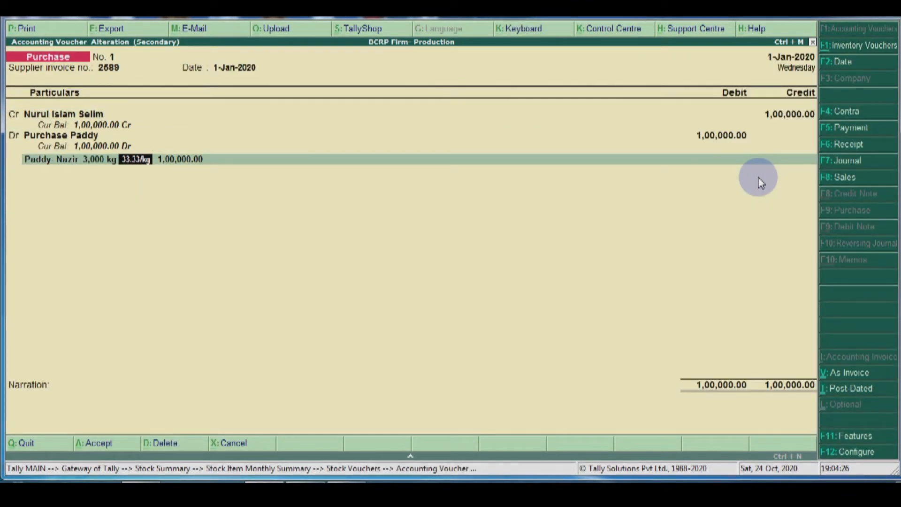
{"action": "key", "text": "BackSpace"}
{"action": "key", "text": "Return"}
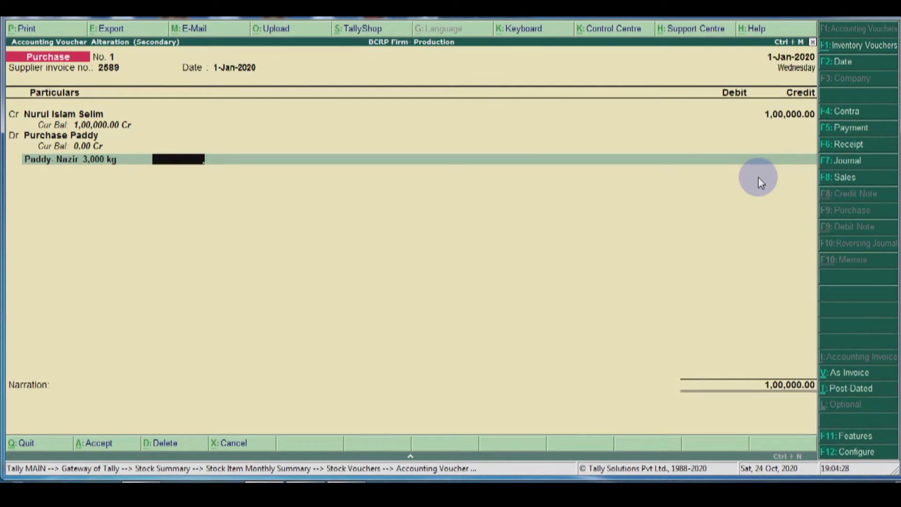
{"action": "type", "text": "100000"}
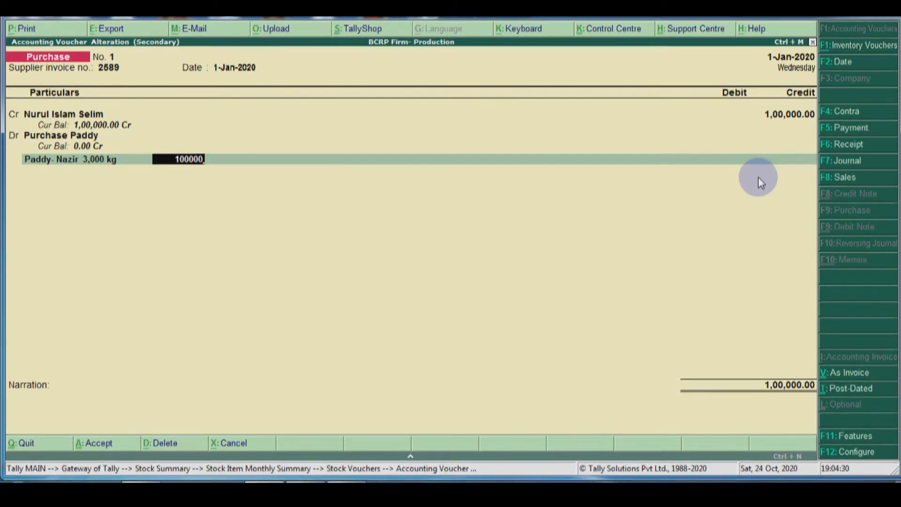
{"action": "key", "text": "Return"}
{"action": "key", "text": "Return"}
{"action": "key", "text": "Return"}
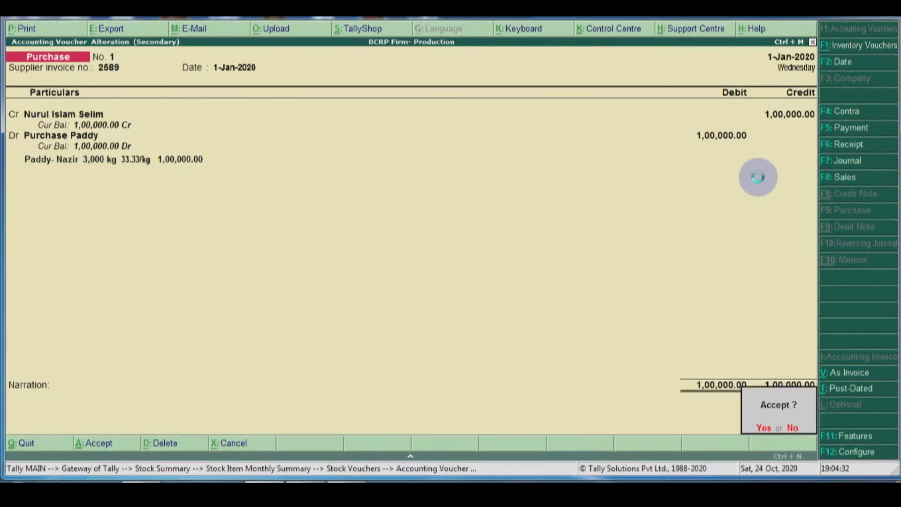
{"action": "key", "text": "Return"}
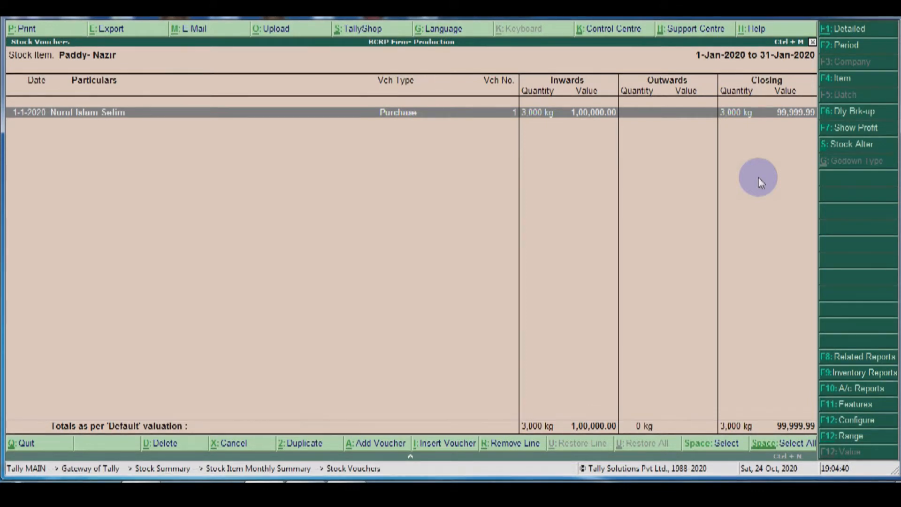
Go back to the Stock Summary, check the closing balance of Paddy- Nazir, and return to the Gateway of Tally.
{"action": "key", "text": "Escape"}
{"action": "key", "text": "Escape"}
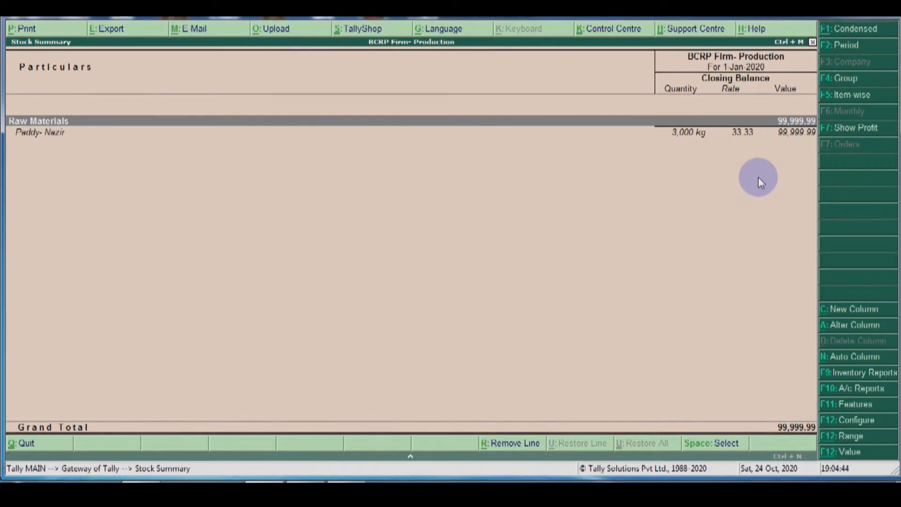
{"action": "key", "text": "Down"}
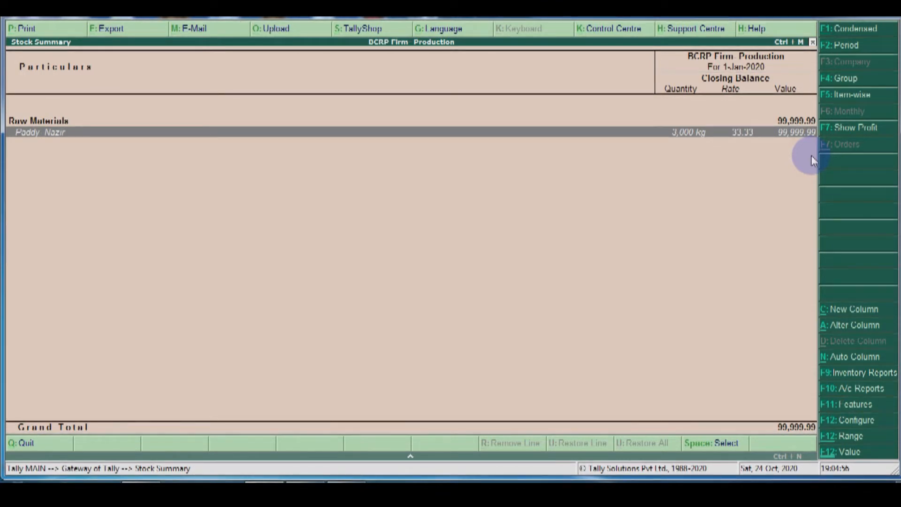
{"action": "key", "text": "Escape"}
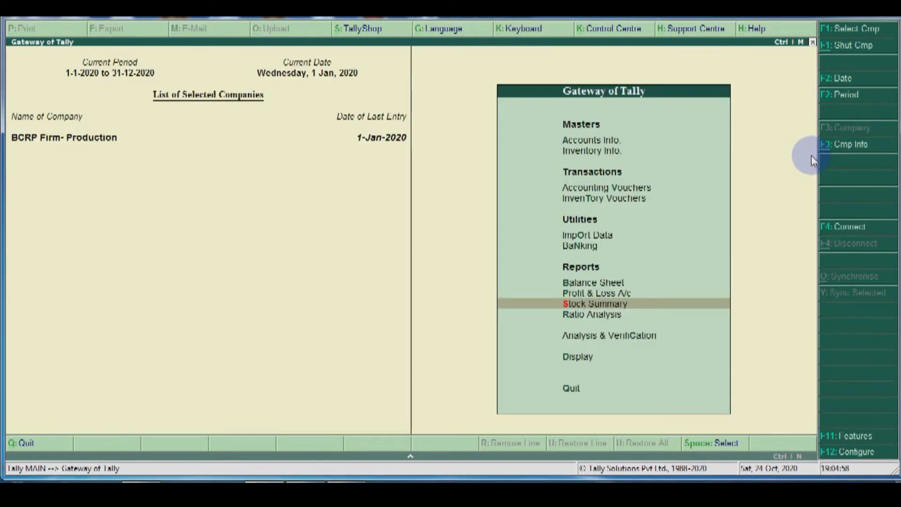
Open a new Stock Journal from the inventory vouchers.
{"action": "key", "text": "Up"}
{"action": "key", "text": "Up"}
{"action": "key", "text": "Up"}
{"action": "key", "text": "Up"}
{"action": "key", "text": "Up"}
{"action": "key", "text": "Up"}
{"action": "key", "text": "Down"}
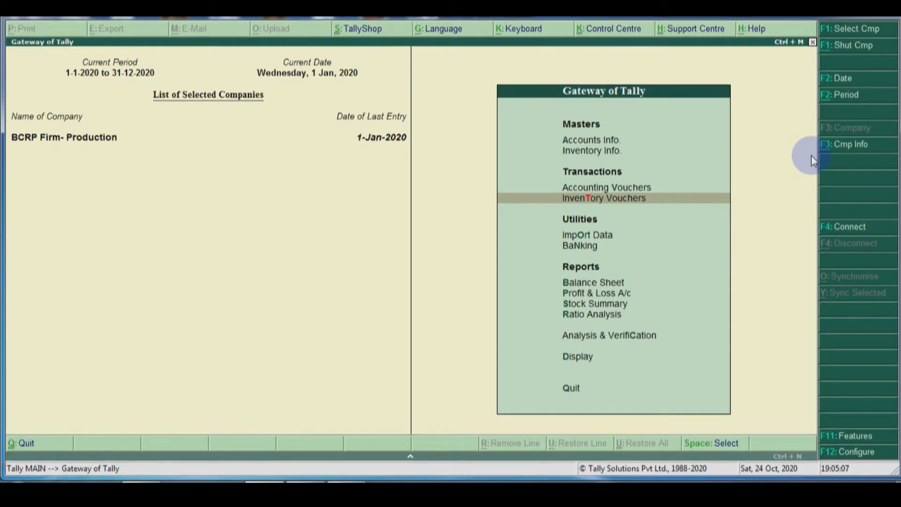
{"action": "key", "text": "Return"}
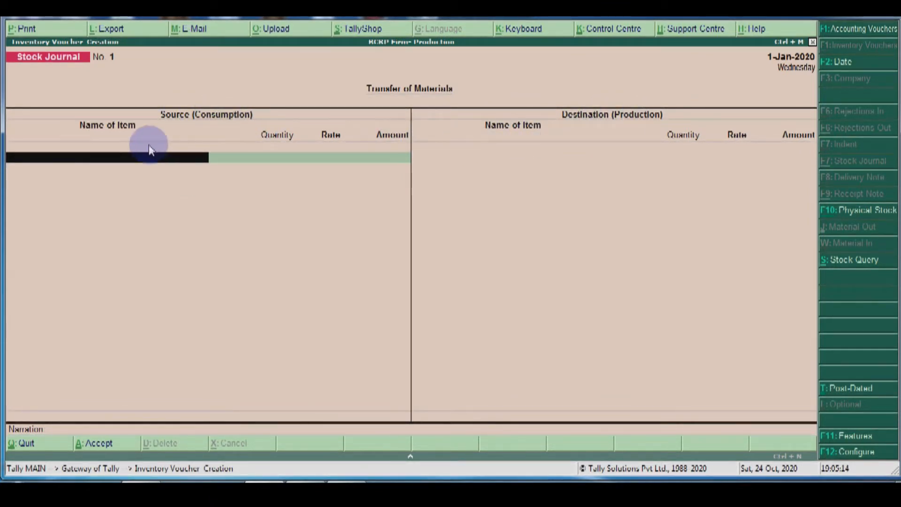
Add Paddy- Nazir as the source consumption item with a quantity of 1,500 kg, keeping the proposed rate and amount.
{"action": "key", "text": "space"}
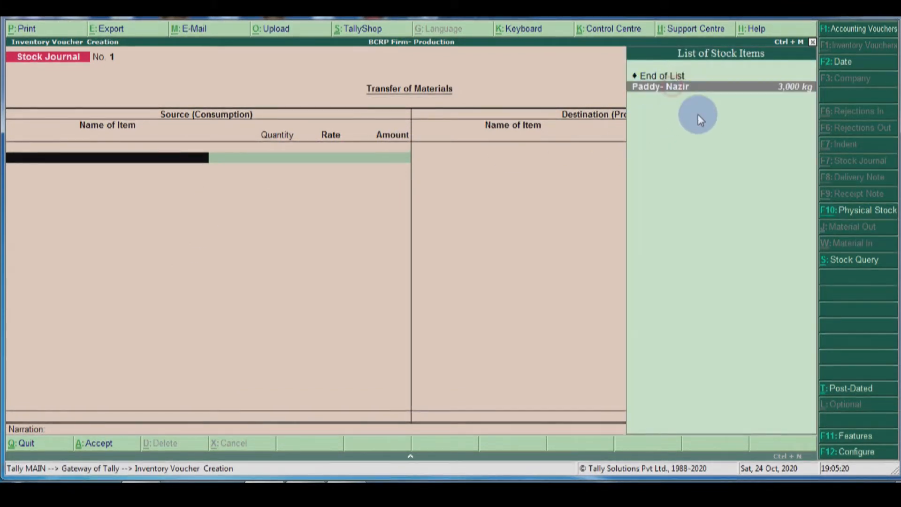
{"action": "key", "text": "Return"}
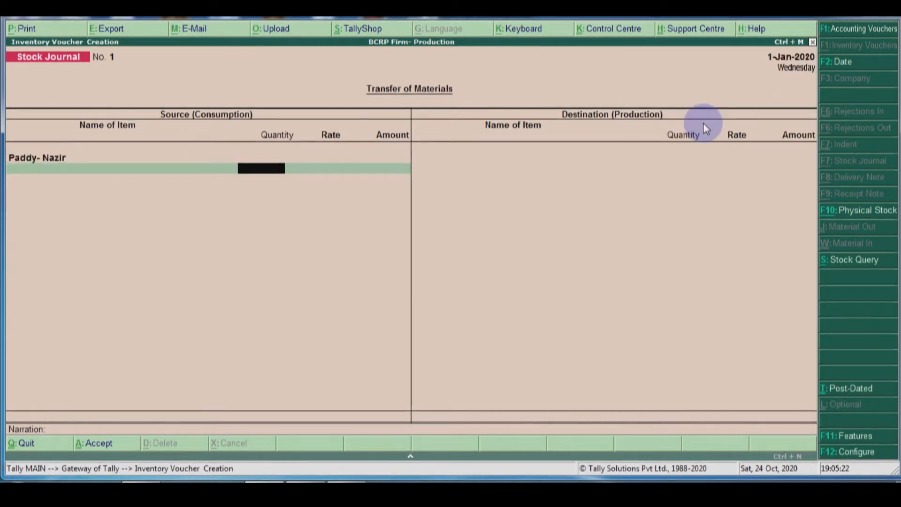
{"action": "type", "text": "1500"}
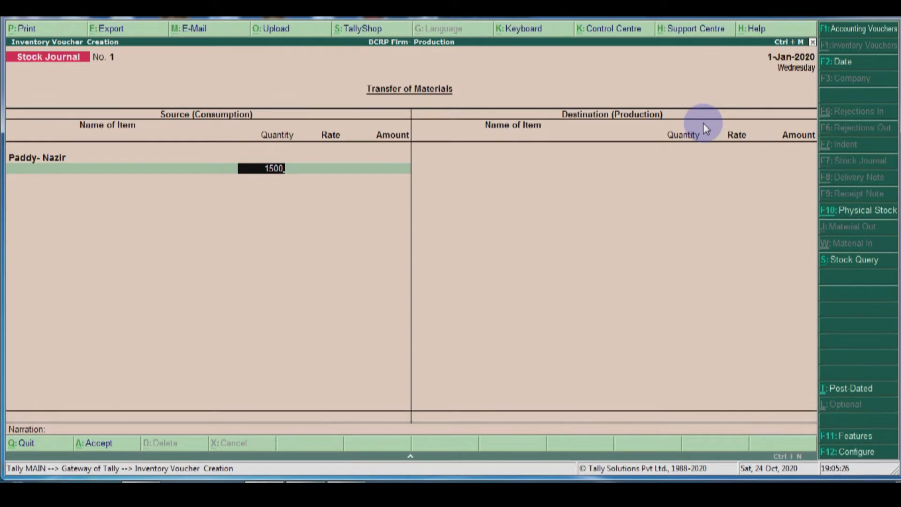
{"action": "key", "text": "Return"}
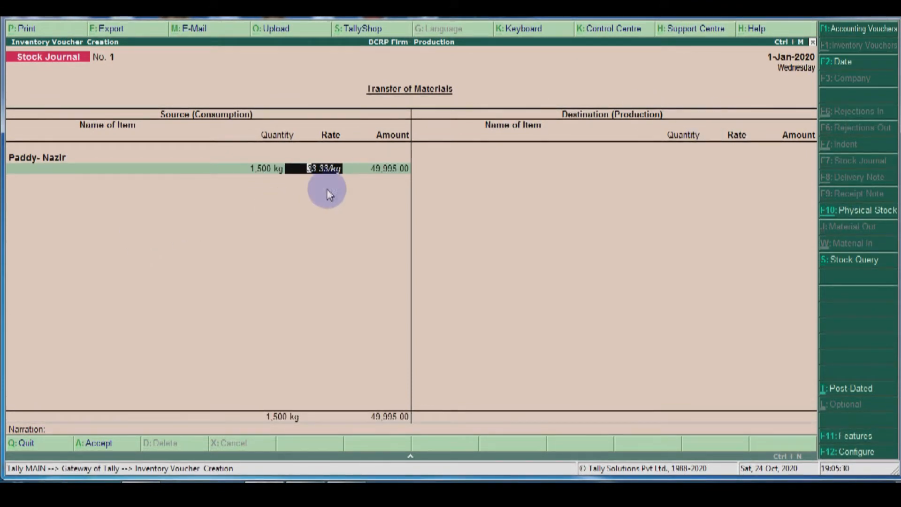
{"action": "key", "text": "Return"}
{"action": "key", "text": "Return"}
{"action": "key", "text": "Return"}
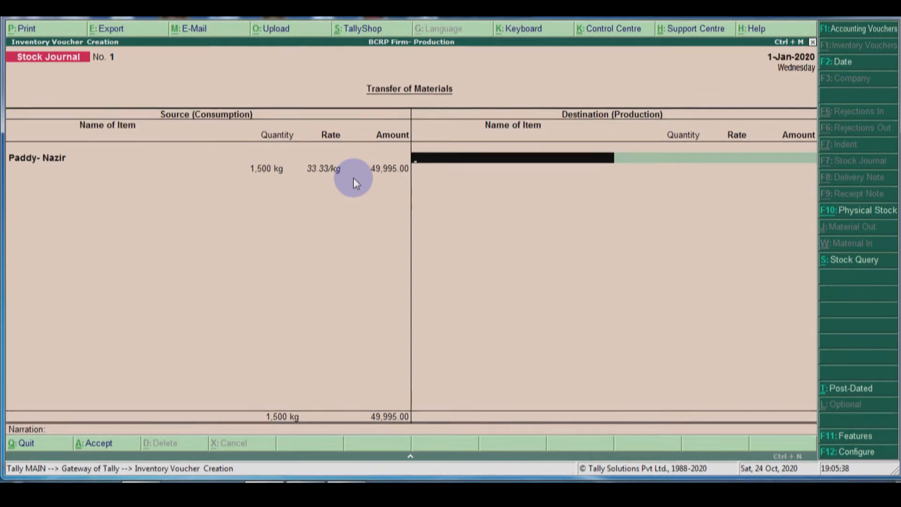
Start creating a new stock item named Nazir Rice for the destination production side, leaving its alias empty.
{"action": "key", "text": "space"}
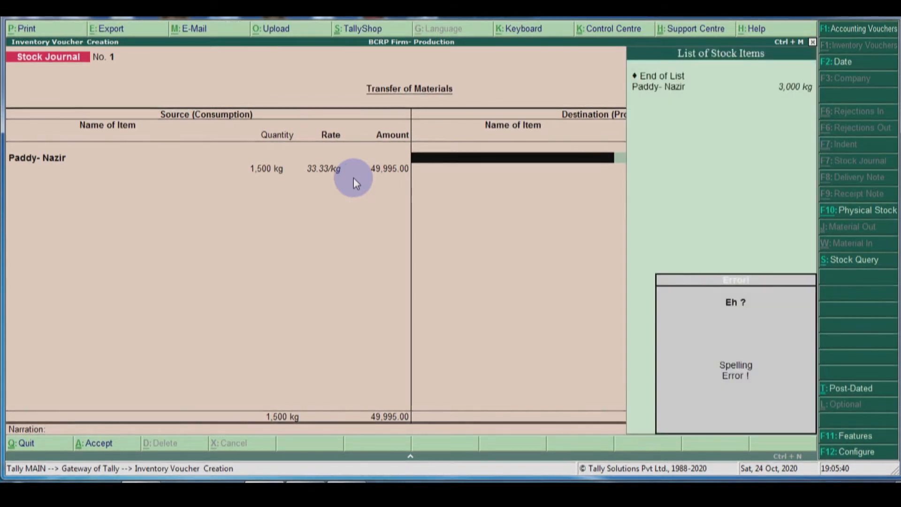
{"action": "key", "text": "Down"}
{"action": "key", "text": "Down"}
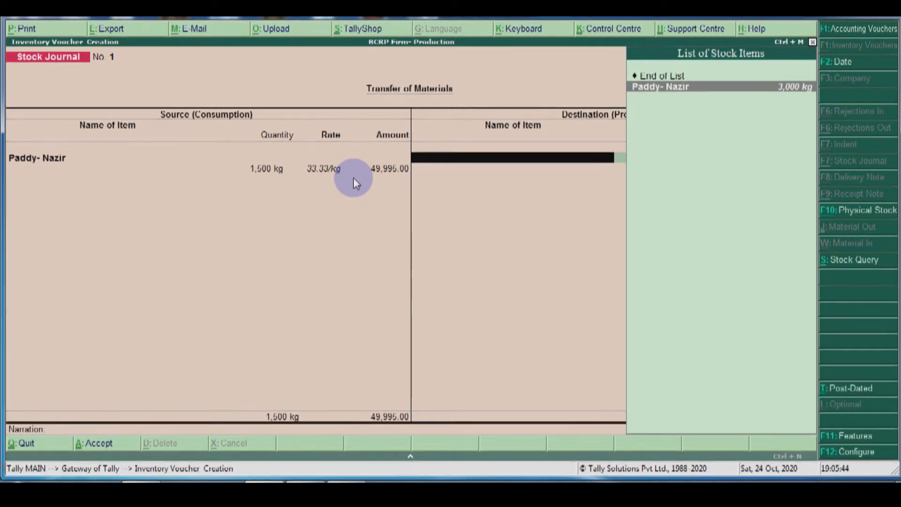
{"action": "key", "text": "alt+c"}
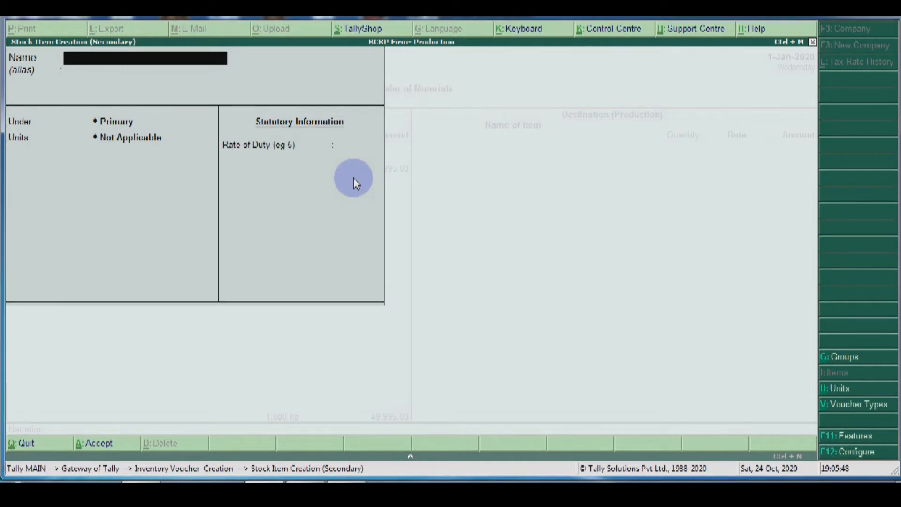
{"action": "type", "text": "Nazir Rice"}
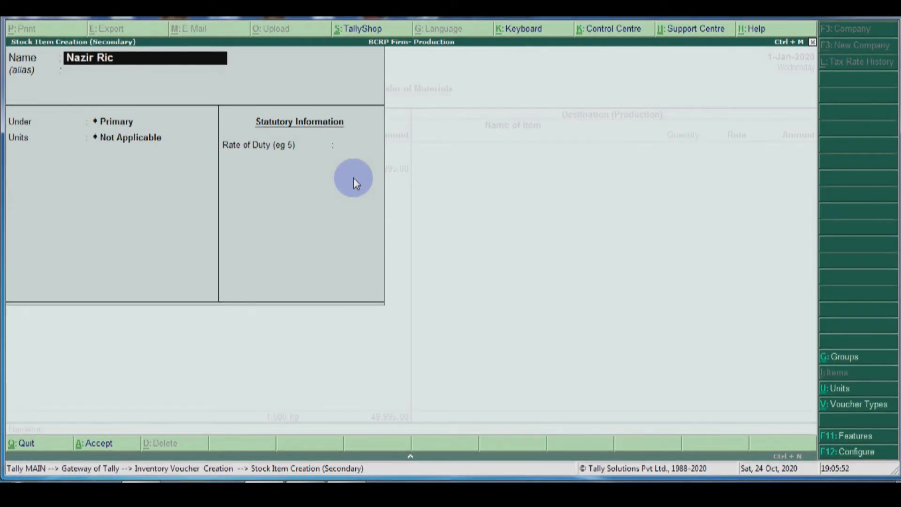
{"action": "key", "text": "Return"}
{"action": "key", "text": "Return"}
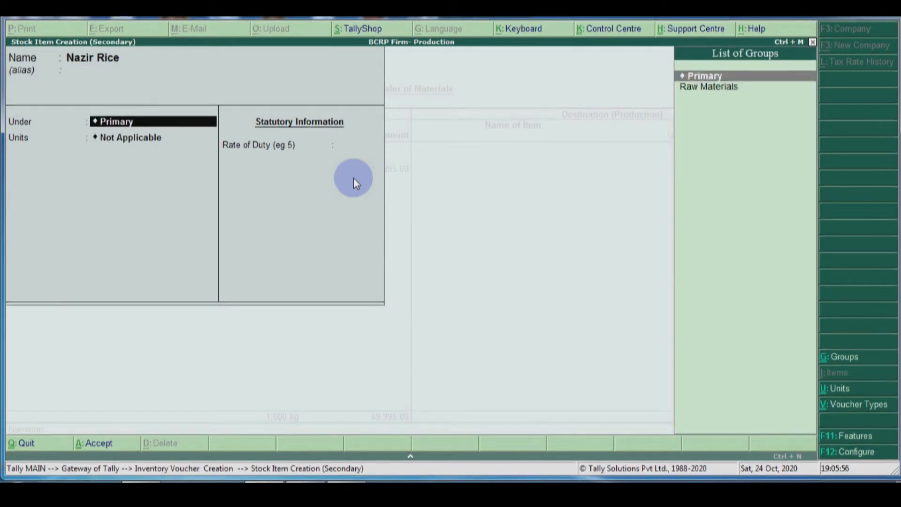
{"action": "key", "text": "Down"}
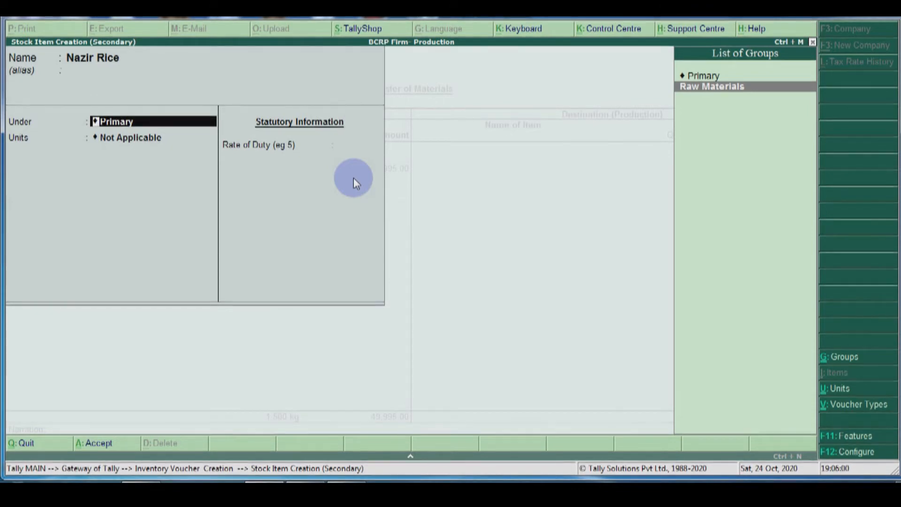
Create a stock group named Finished Goods under Primary, without adding item quantities, and assign it to Nazir Rice.
{"action": "key", "text": "alt+c"}
{"action": "type", "text": "Finished"}
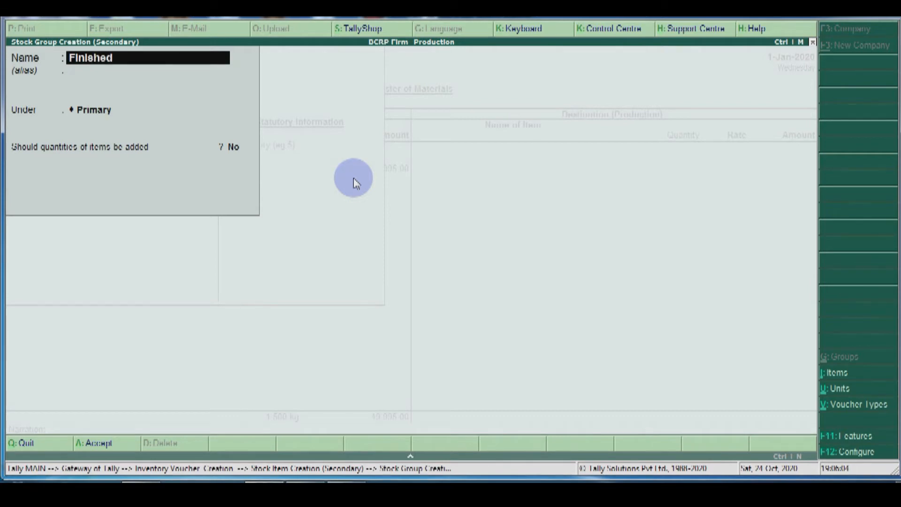
{"action": "type", "text": " Goods"}
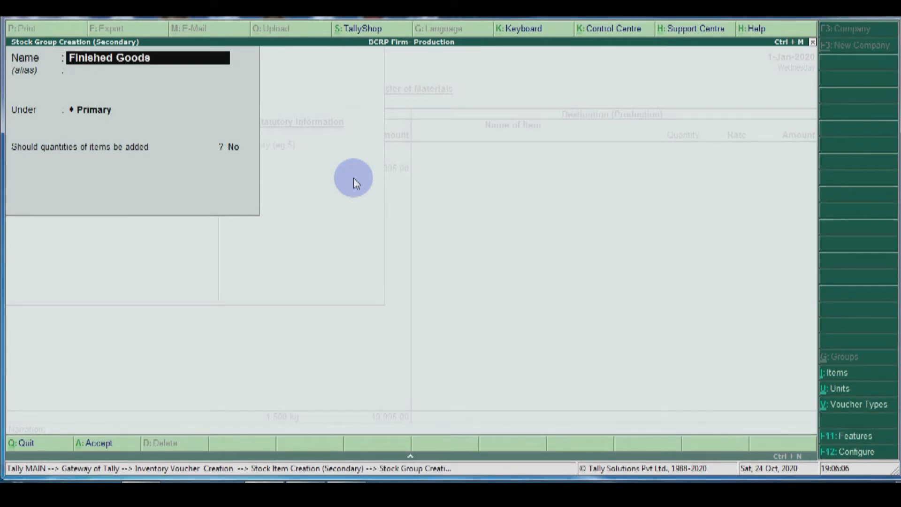
{"action": "key", "text": "Return"}
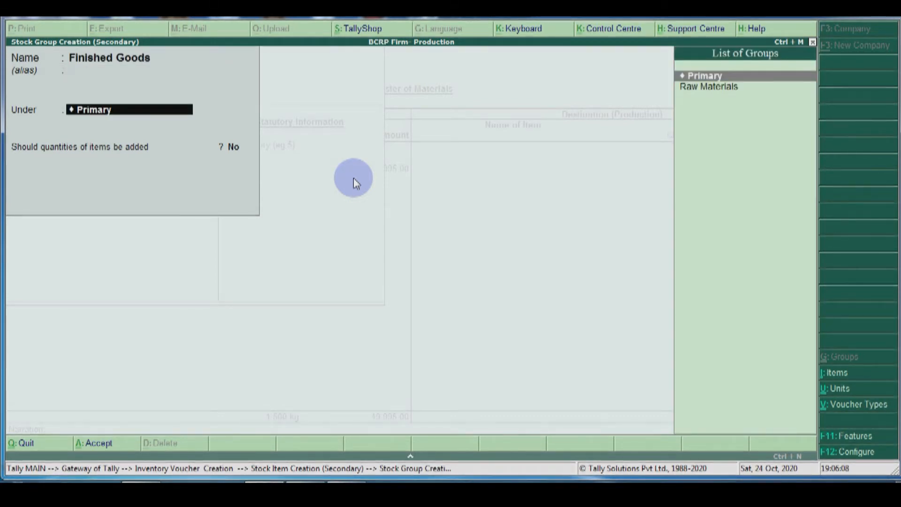
{"action": "key", "text": "Return"}
{"action": "key", "text": "Return"}
{"action": "key", "text": "Return"}
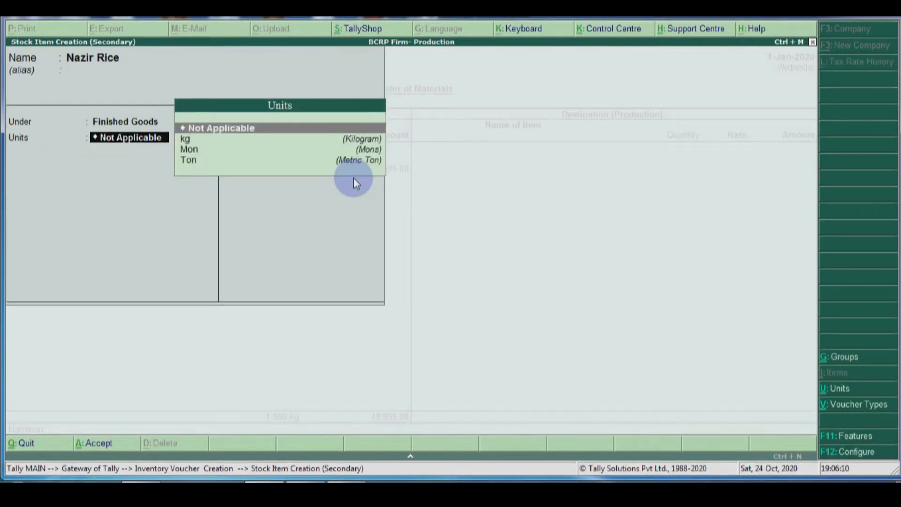
Recheck that Nazir Rice is under Finished Goods and set its unit to kg.
{"action": "key", "text": "BackSpace"}
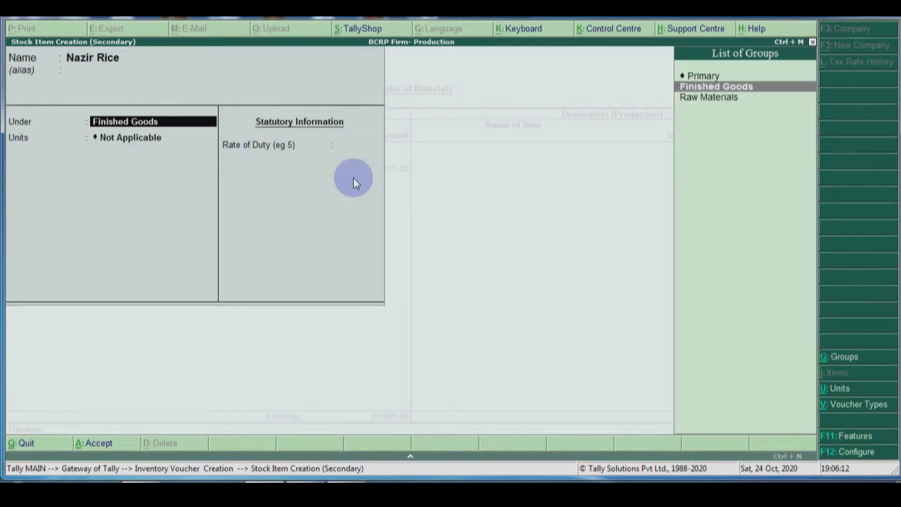
{"action": "key", "text": "Down"}
{"action": "key", "text": "Up"}
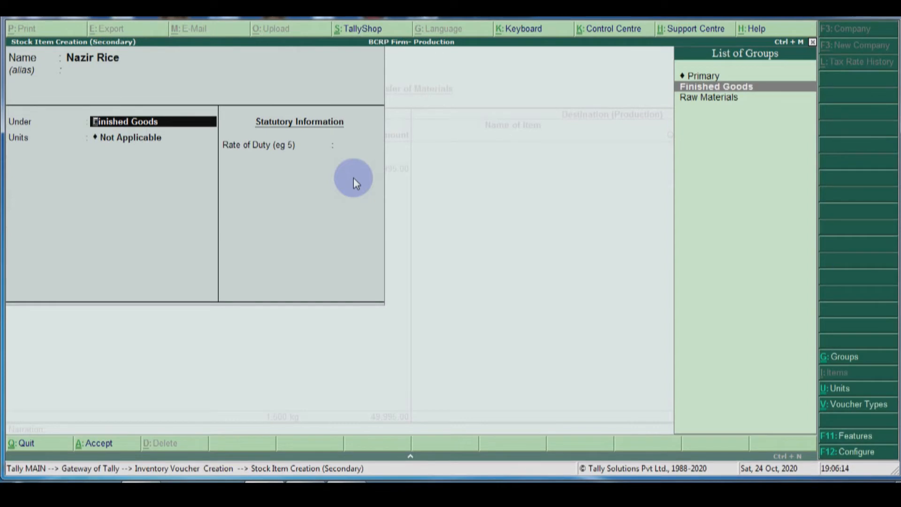
{"action": "key", "text": "Return"}
{"action": "key", "text": "Return"}
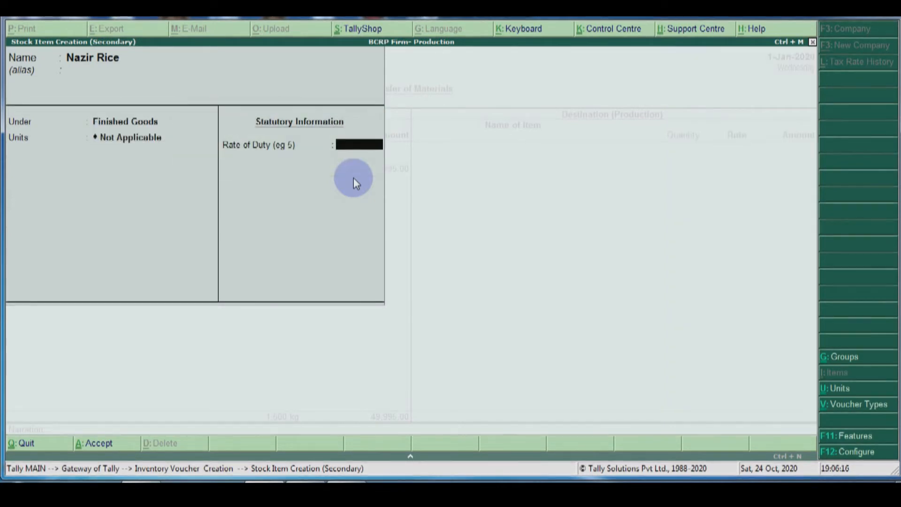
{"action": "key", "text": "BackSpace"}
{"action": "key", "text": "Down"}
{"action": "key", "text": "Return"}
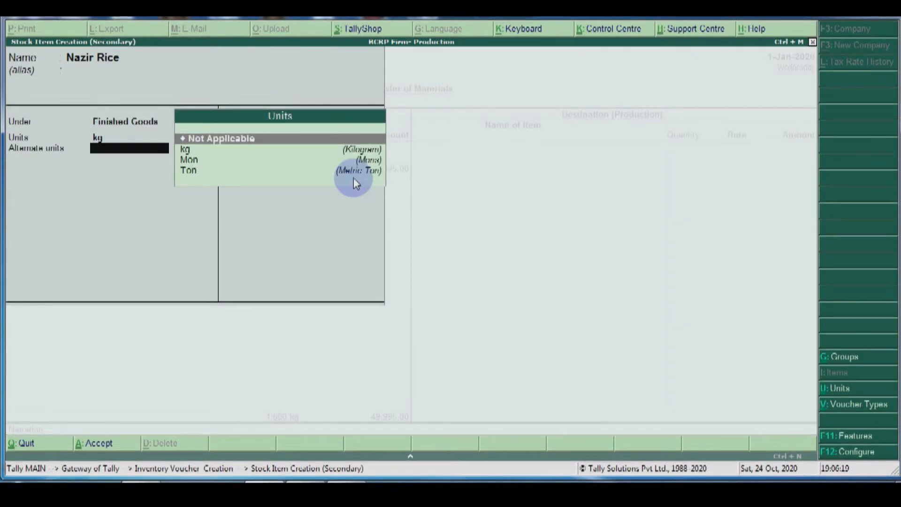
Set Ton as the alternate unit of Nazir Rice with 1 Ton = 100 kg, leave the duty rate empty and save the item.
{"action": "key", "text": "Down"}
{"action": "key", "text": "Down"}
{"action": "key", "text": "Down"}
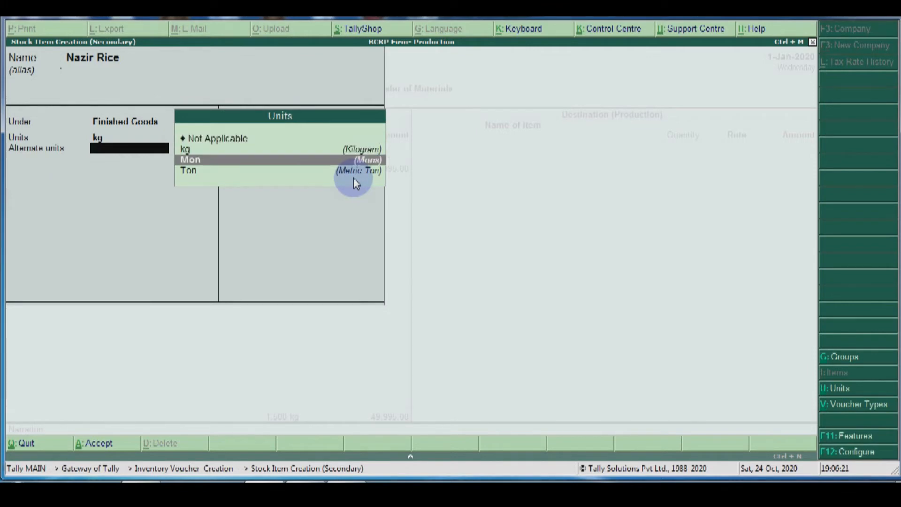
{"action": "key", "text": "Return"}
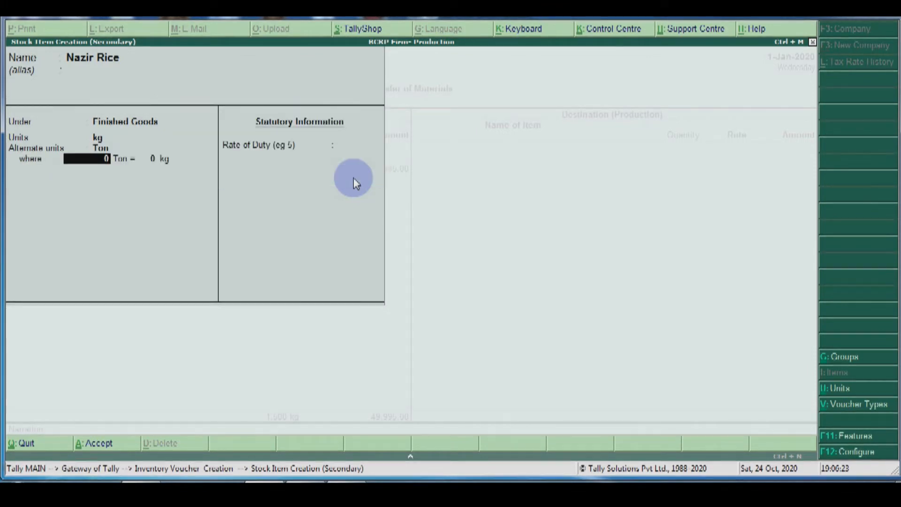
{"action": "type", "text": "1"}
{"action": "key", "text": "Return"}
{"action": "type", "text": "100"}
{"action": "key", "text": "Return"}
{"action": "key", "text": "Return"}
{"action": "key", "text": "Return"}
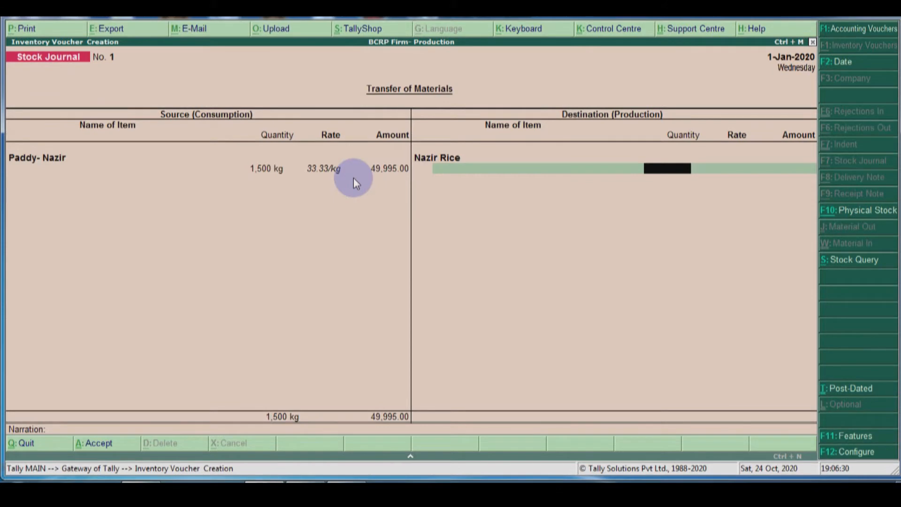
Enter 1,100 kg of Nazir Rice at a rate of 33.33 per kg on the destination production side.
{"action": "type", "text": "1100"}
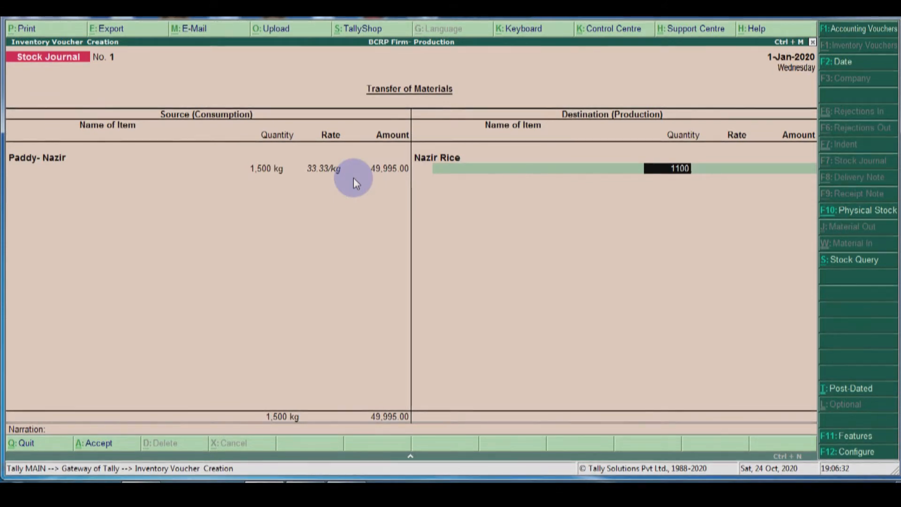
{"action": "key", "text": "Return"}
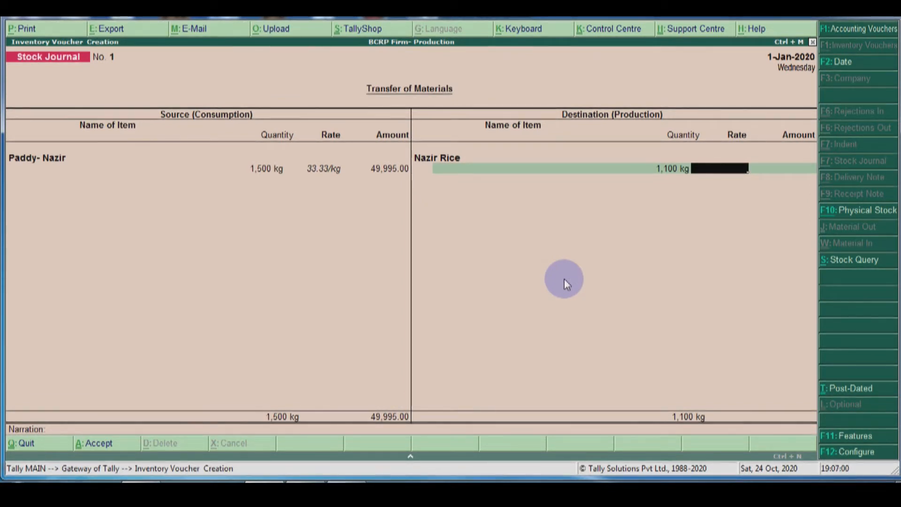
{"action": "type", "text": "33.33"}
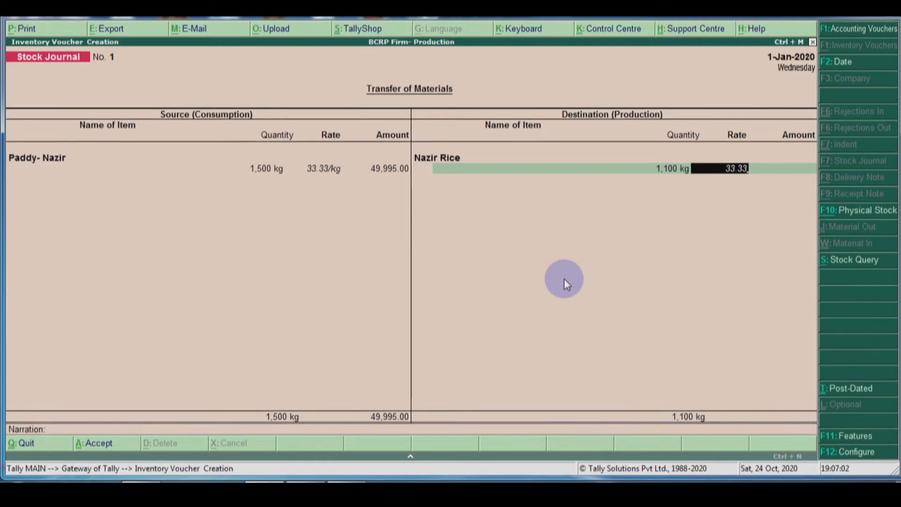
{"action": "key", "text": "Return"}
{"action": "key", "text": "Return"}
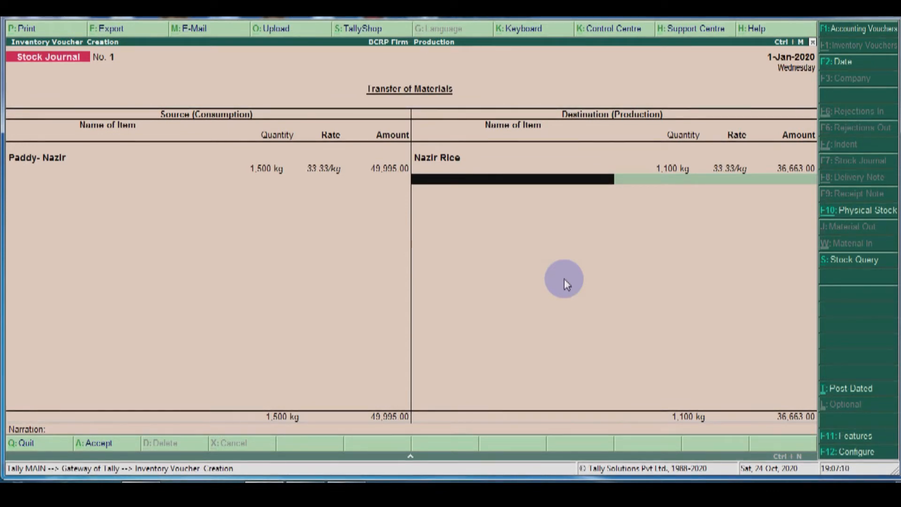
Start a new destination stock item named Bran- Mon with an empty alias and assign it to the Finished Goods group.
{"action": "key", "text": "alt+c"}
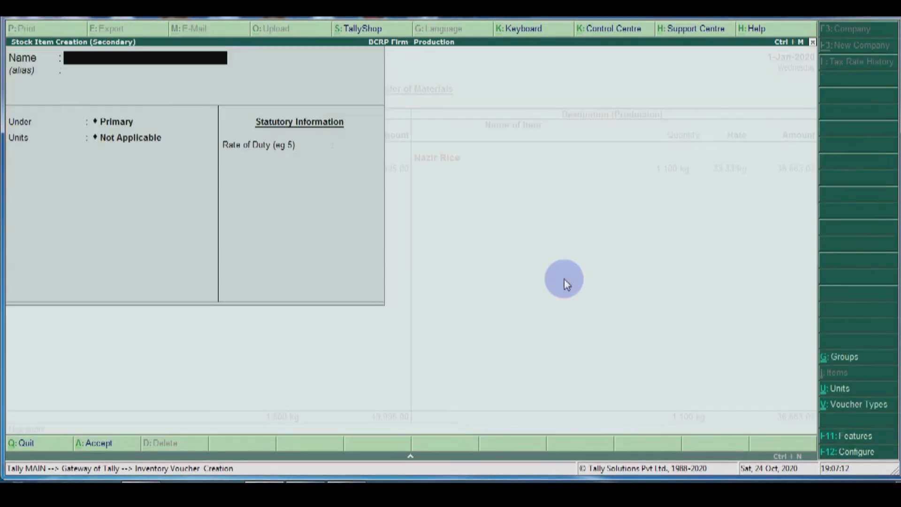
{"action": "type", "text": "Bran-"}
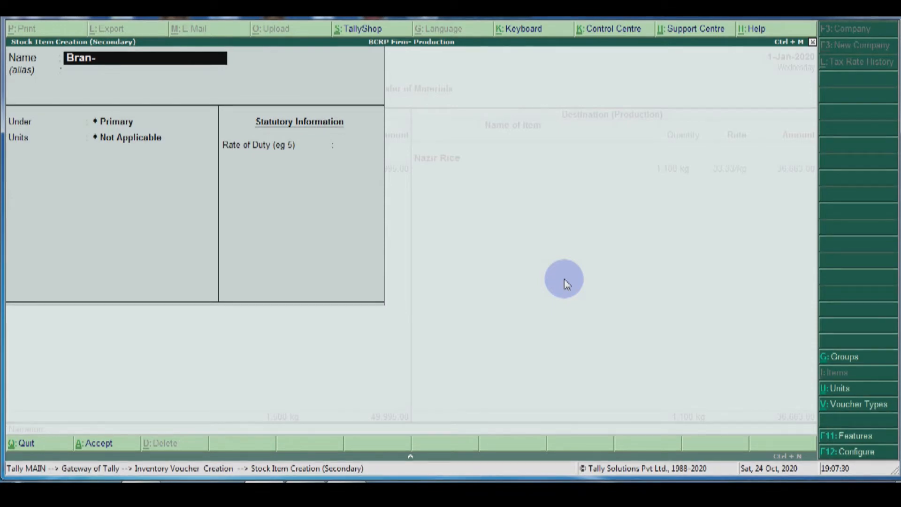
{"action": "type", "text": "Mon"}
{"action": "key", "text": "Return"}
{"action": "key", "text": "Return"}
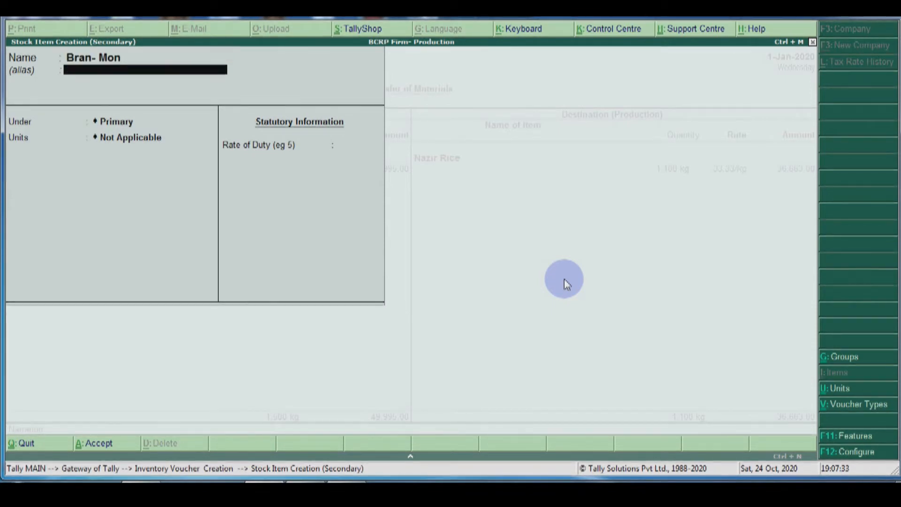
{"action": "key", "text": "Down"}
{"action": "key", "text": "Down"}
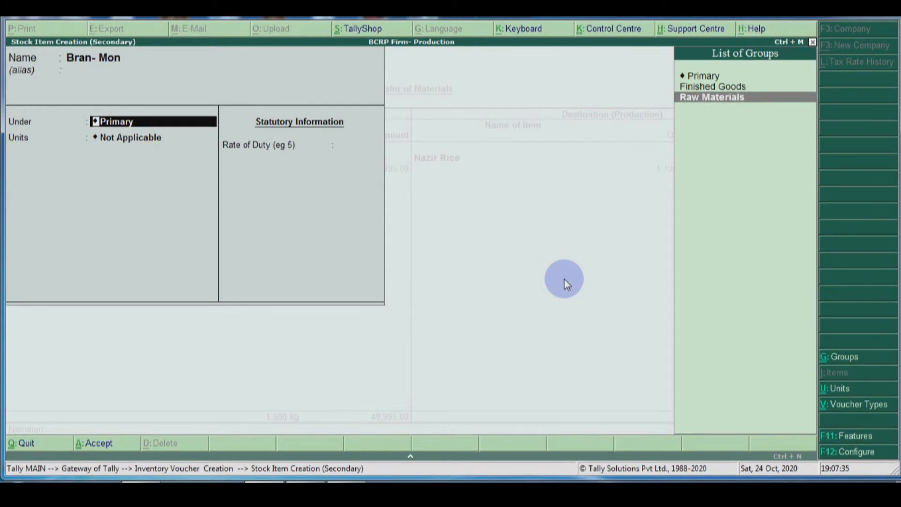
{"action": "key", "text": "Up"}
{"action": "key", "text": "Return"}
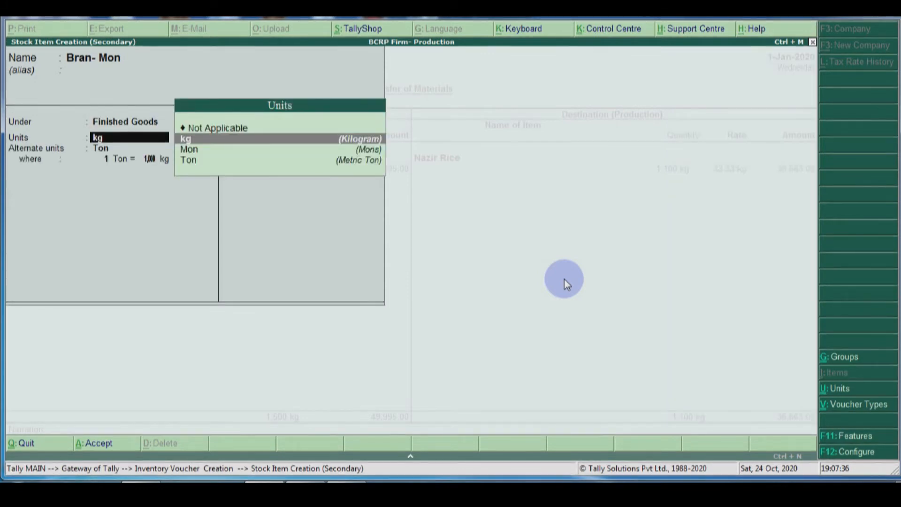
Set the unit of Bran- Mon to Mon with no alternate unit, leave the duty rate empty and save the item.
{"action": "key", "text": "Down"}
{"action": "key", "text": "Down"}
{"action": "key", "text": "Up"}
{"action": "key", "text": "Return"}
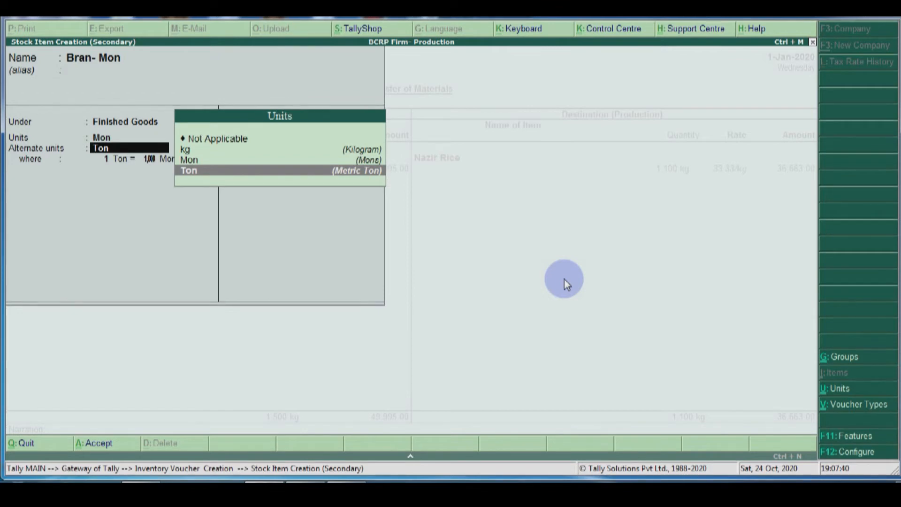
{"action": "key", "text": "Up"}
{"action": "key", "text": "Up"}
{"action": "key", "text": "Up"}
{"action": "key", "text": "Return"}
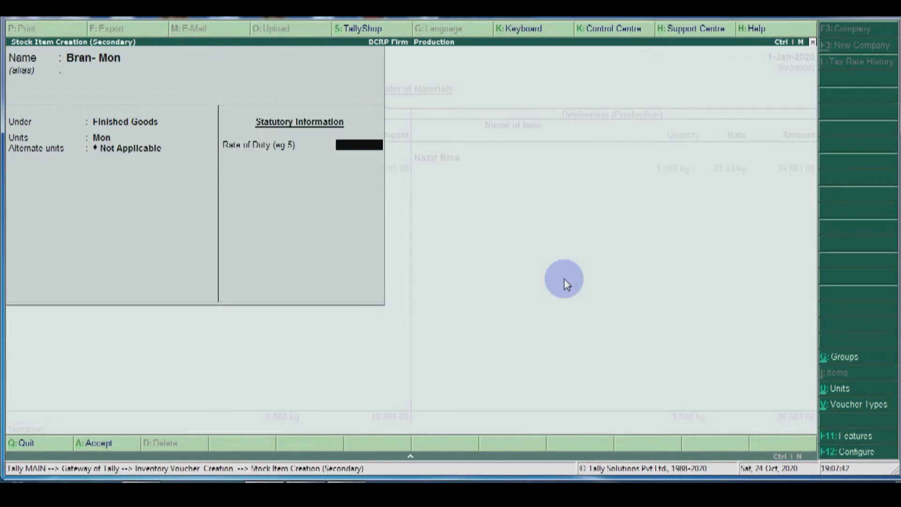
{"action": "key", "text": "Return"}
{"action": "key", "text": "Return"}
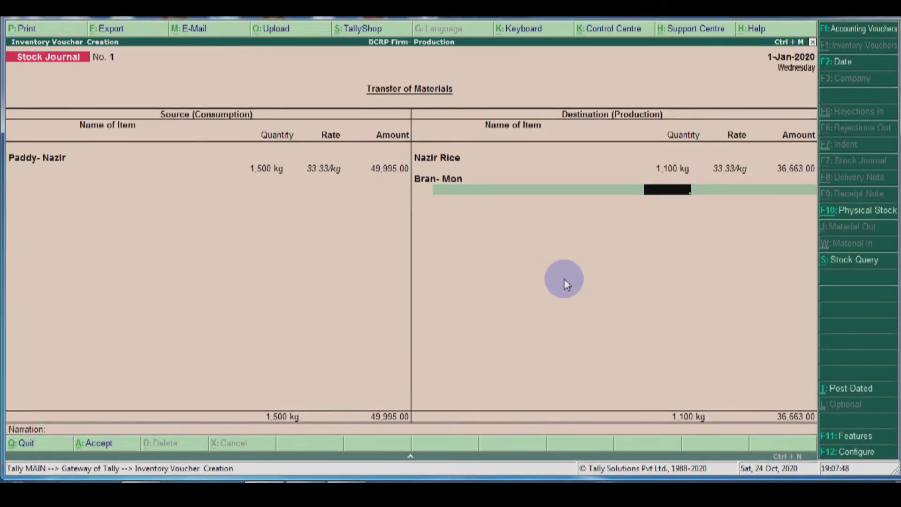
Enter 10 Mon of Bran- Mon as production, with a total amount of 10,000 instead of a manually entered rate, and finish the item list.
{"action": "type", "text": "10"}
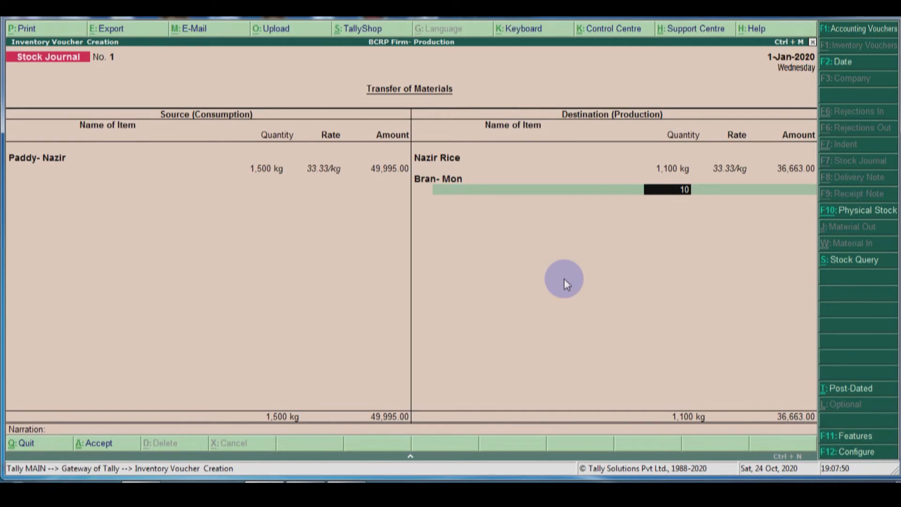
{"action": "key", "text": "Return"}
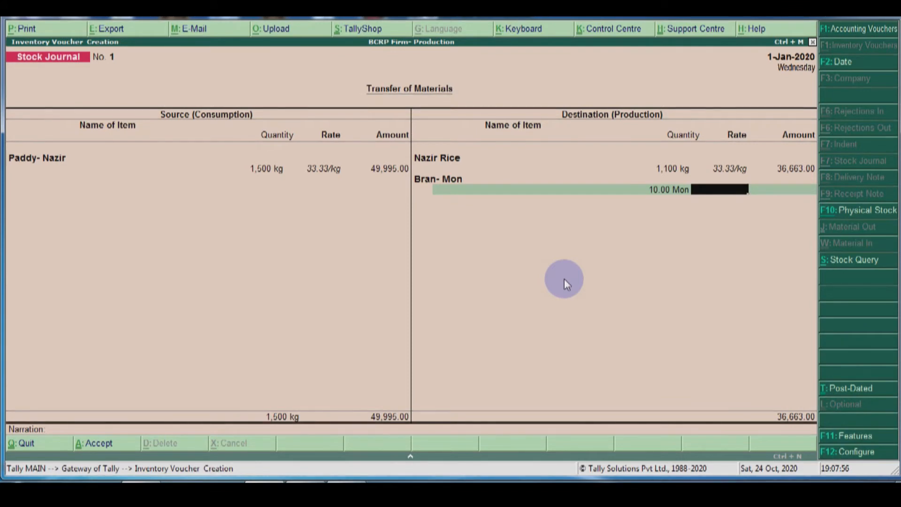
{"action": "type", "text": "10,00"}
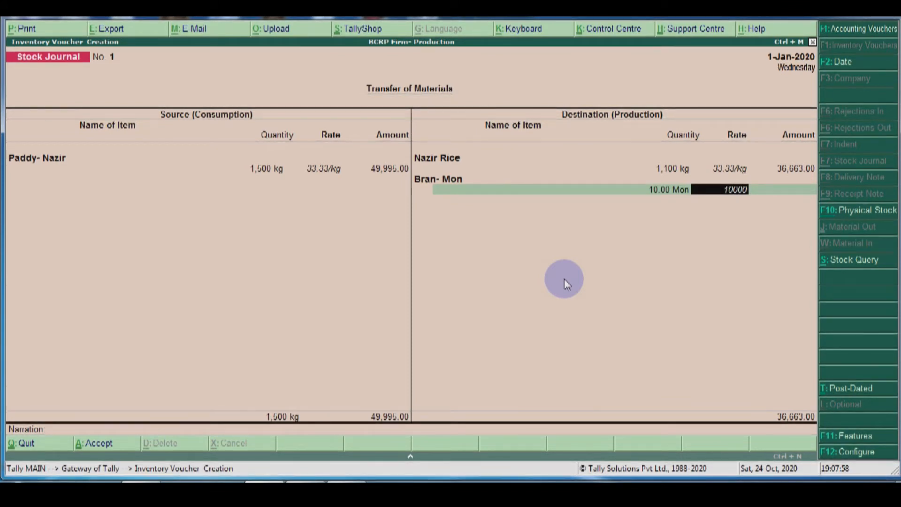
{"action": "type", "text": "0"}
{"action": "key", "text": "Return"}
{"action": "key", "text": "BackSpace"}
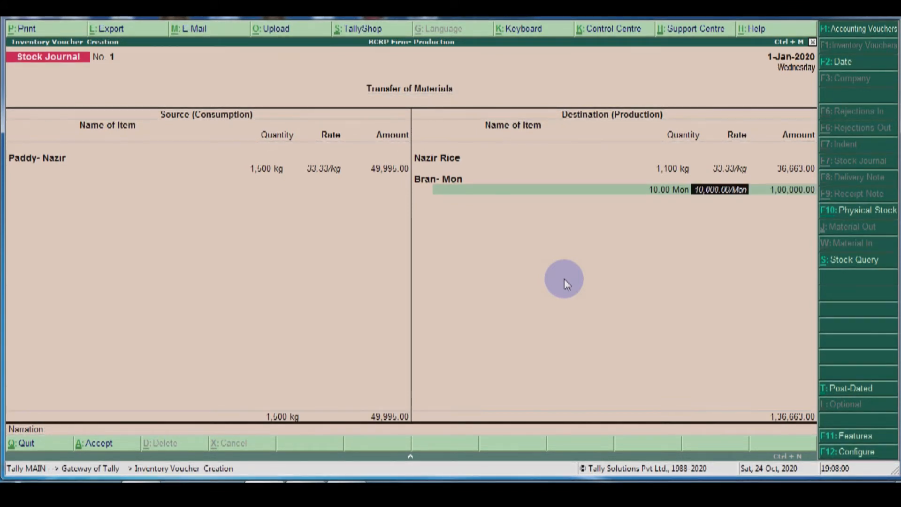
{"action": "key", "text": "BackSpace"}
{"action": "key", "text": "Return"}
{"action": "type", "text": "10000"}
{"action": "key", "text": "Return"}
{"action": "key", "text": "Return"}
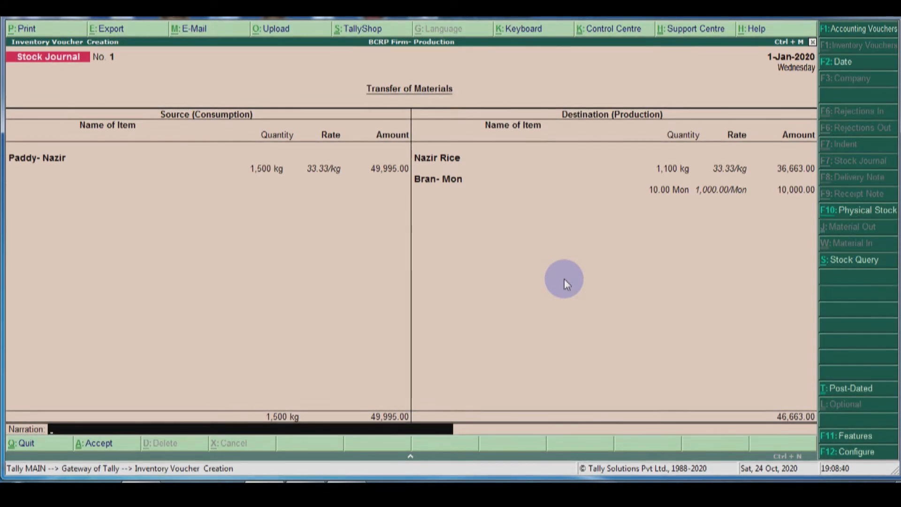
Save the Stock Journal with an empty narration and leave voucher creation.
{"action": "key", "text": "Return"}
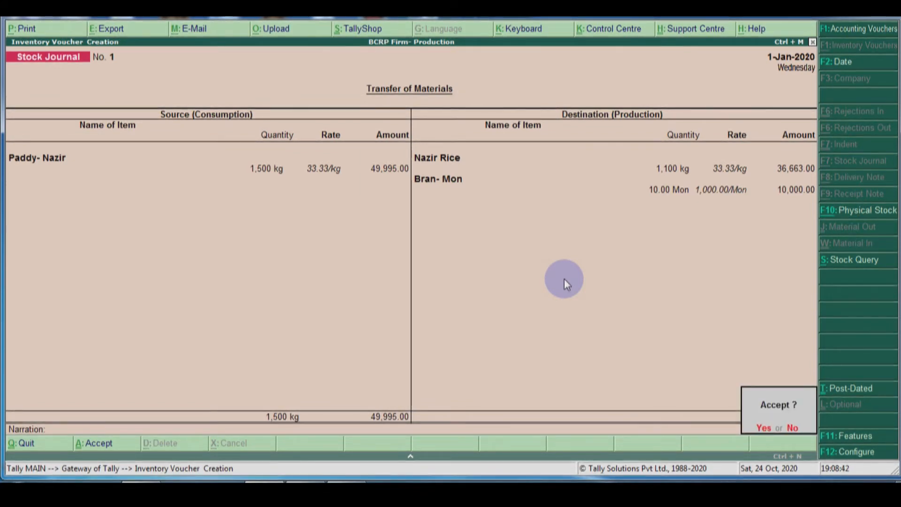
{"action": "key", "text": "Return"}
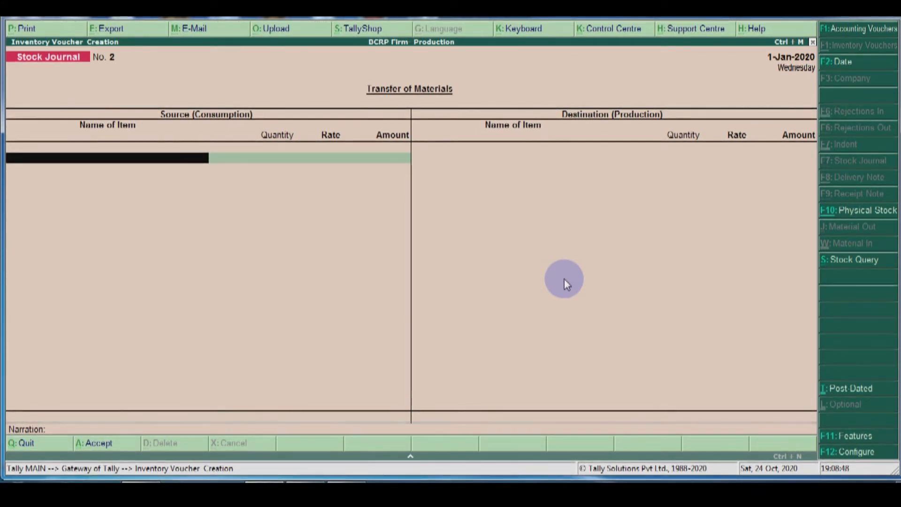
{"action": "key", "text": "Escape"}
{"action": "key", "text": "Return"}
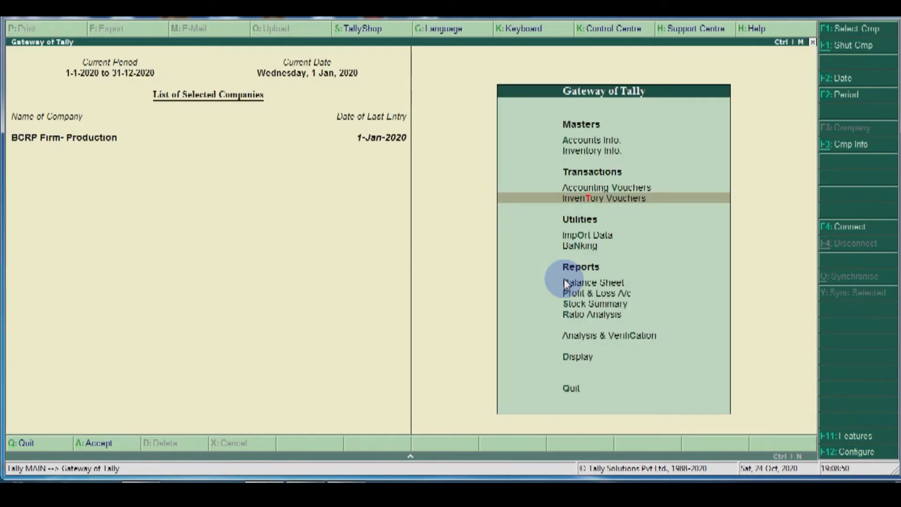
Open the Stock Summary report and expand it to show the individual items in each stock group.
{"action": "key", "text": "Down"}
{"action": "key", "text": "Down"}
{"action": "key", "text": "Down"}
{"action": "key", "text": "Down"}
{"action": "key", "text": "Down"}
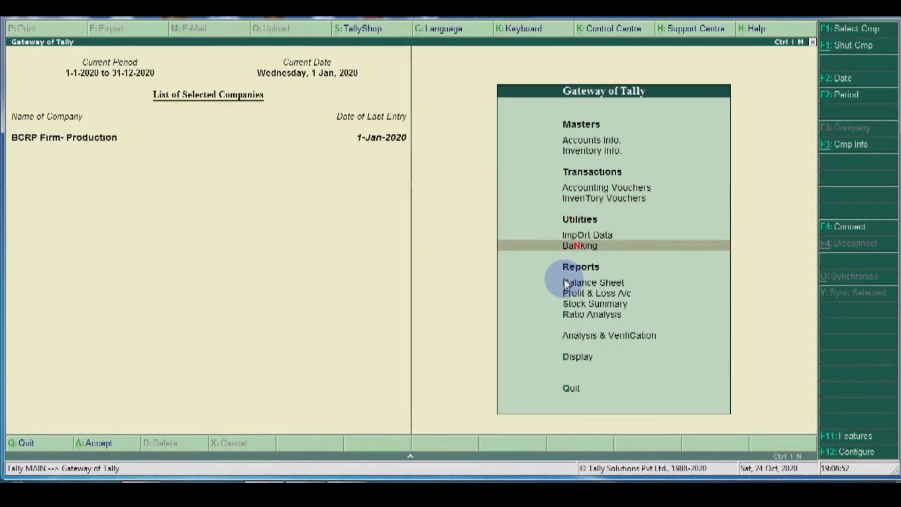
{"action": "key", "text": "Return"}
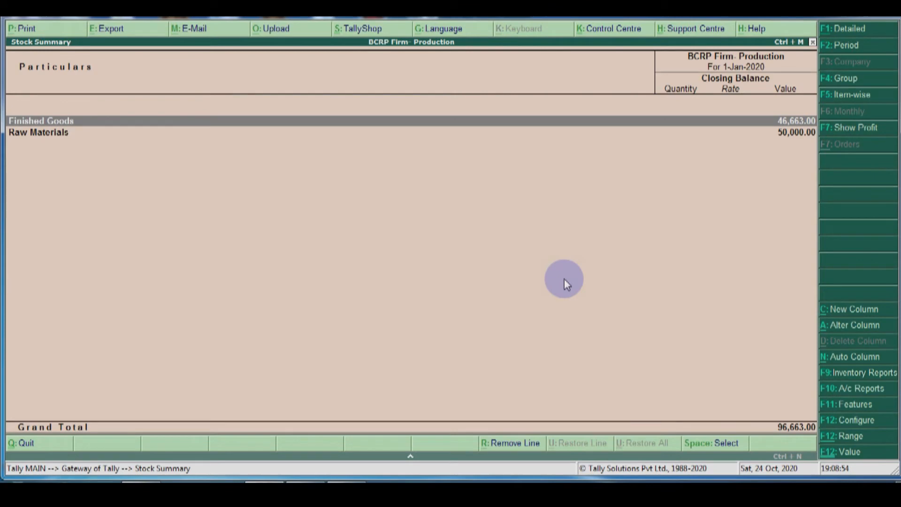
{"action": "left_click", "coordinate": [849, 31]}
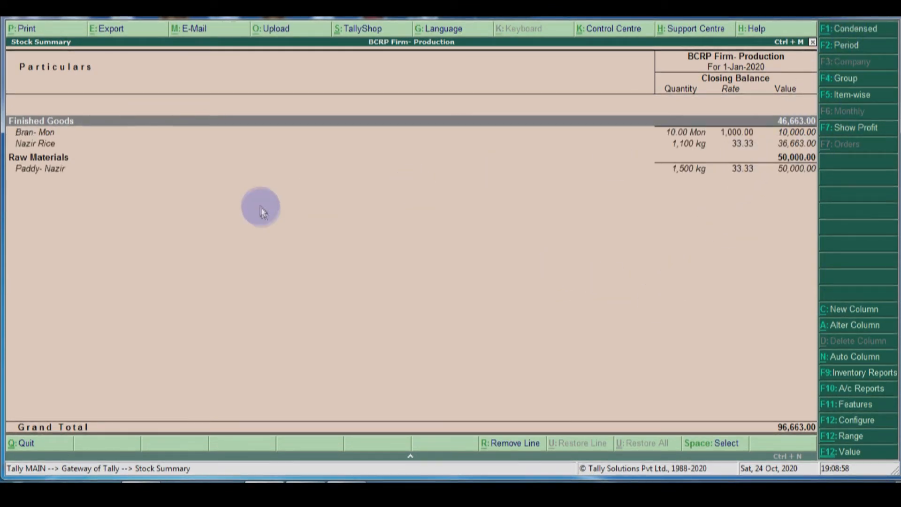
Examine the closing balances of Paddy- Nazir, Bran- Mon and Nazir Rice in the Stock Summary, and close the report.
{"action": "left_click", "coordinate": [39, 168]}
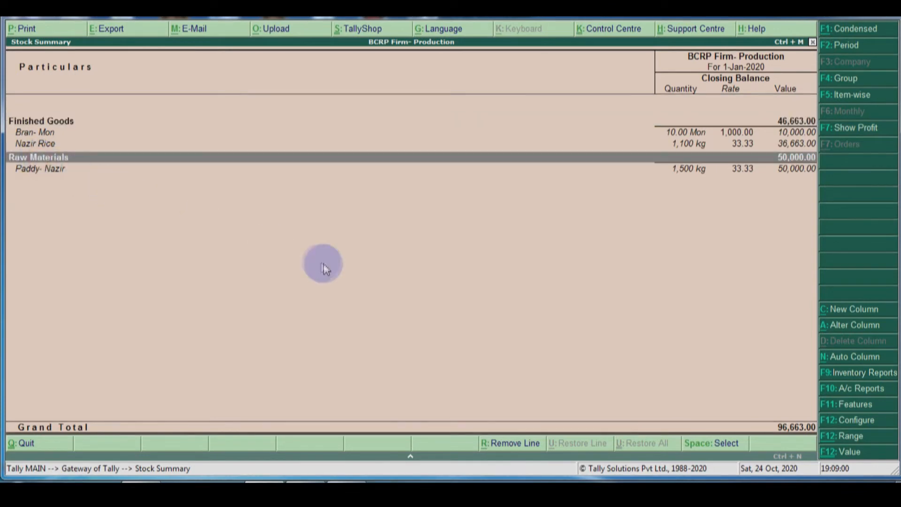
{"action": "key", "text": "Down"}
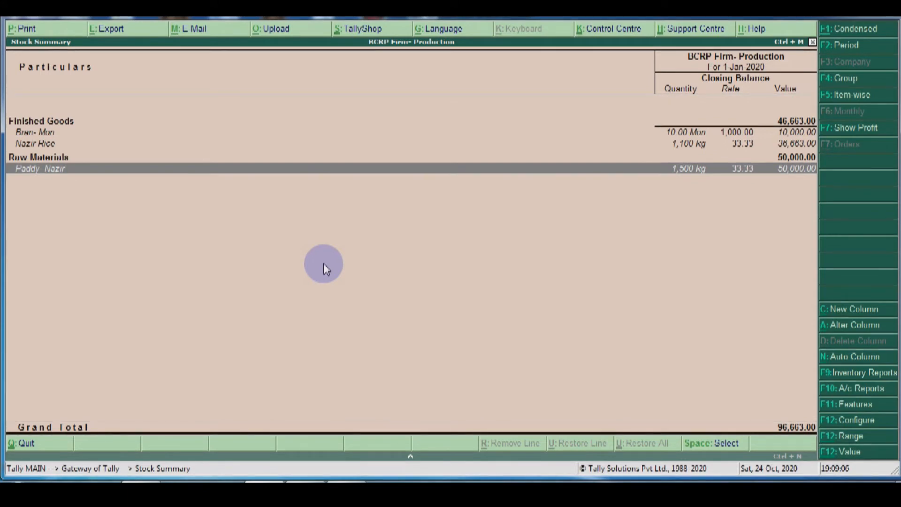
{"action": "key", "text": "Up"}
{"action": "key", "text": "Up"}
{"action": "key", "text": "Up"}
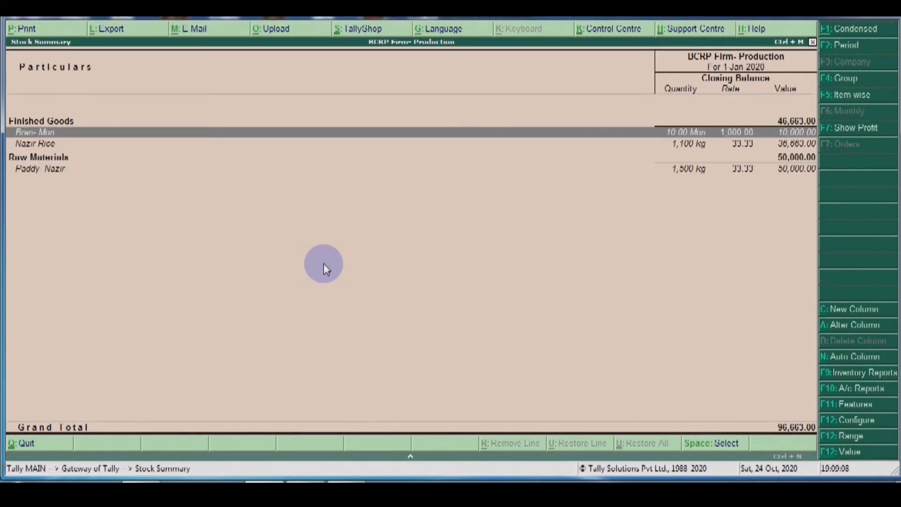
{"action": "key", "text": "Down"}
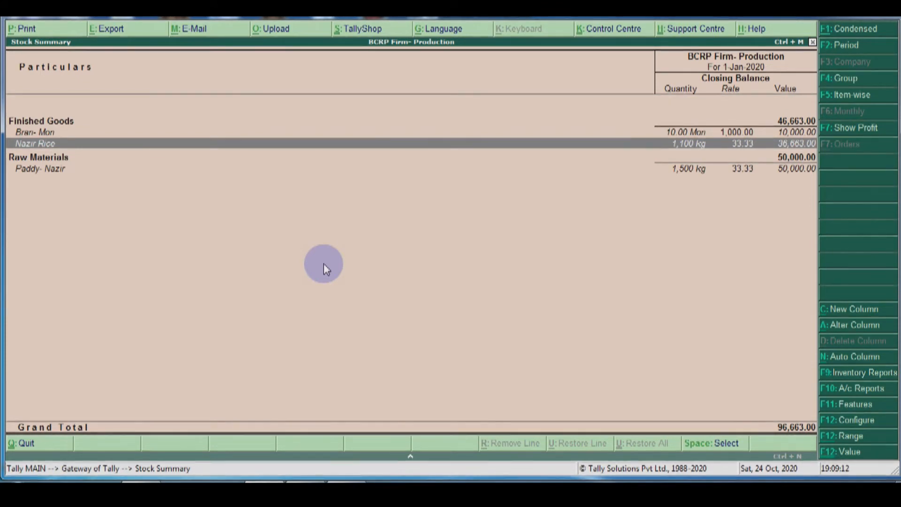
{"action": "key", "text": "Up"}
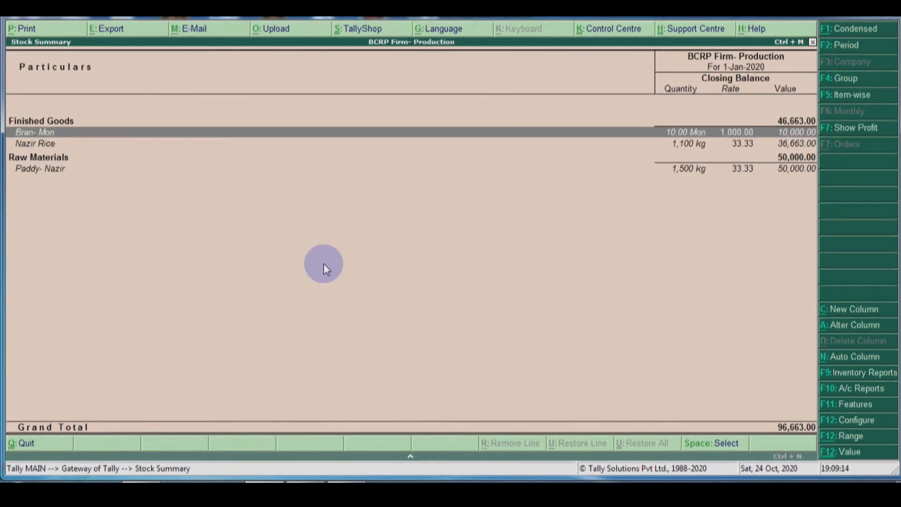
{"action": "key", "text": "Down"}
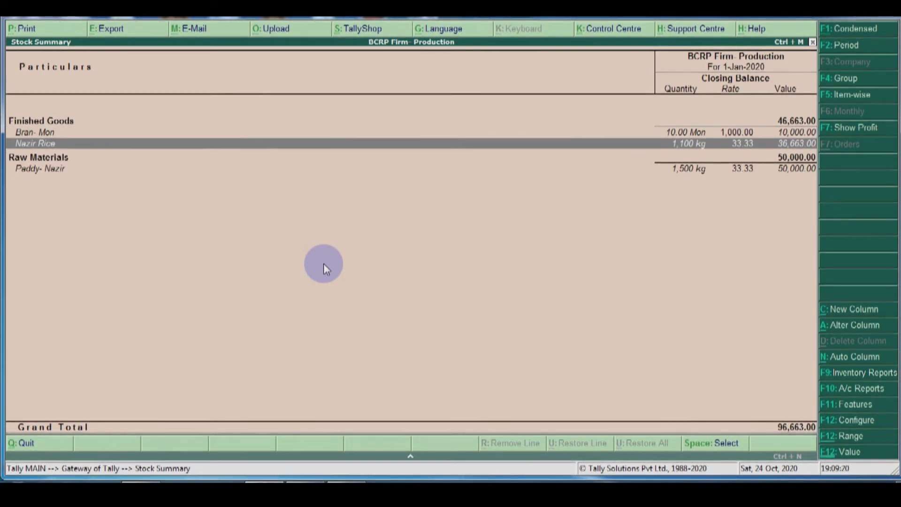
{"action": "key", "text": "Escape"}
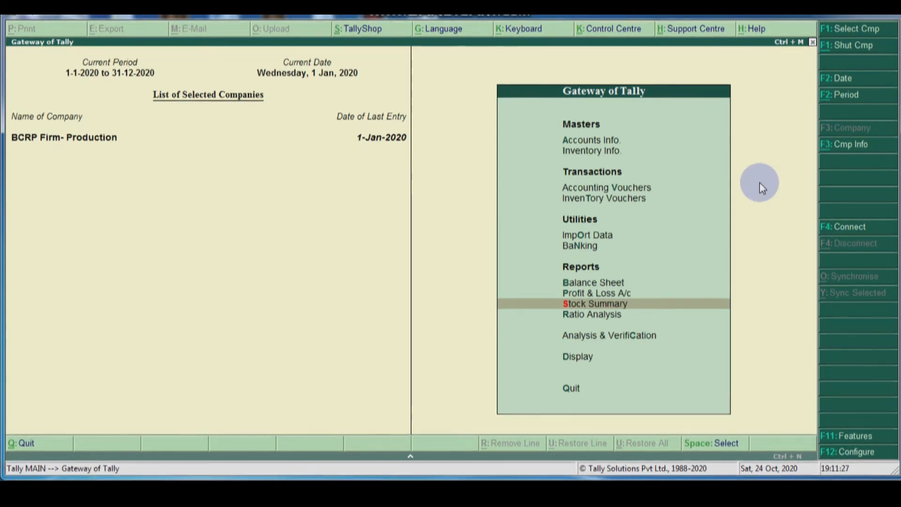
Start a new Sales accounting voucher and set its reference number to 123.
{"action": "key", "text": "Up"}
{"action": "key", "text": "Up"}
{"action": "key", "text": "Up"}
{"action": "key", "text": "Up"}
{"action": "key", "text": "Up"}
{"action": "key", "text": "Up"}
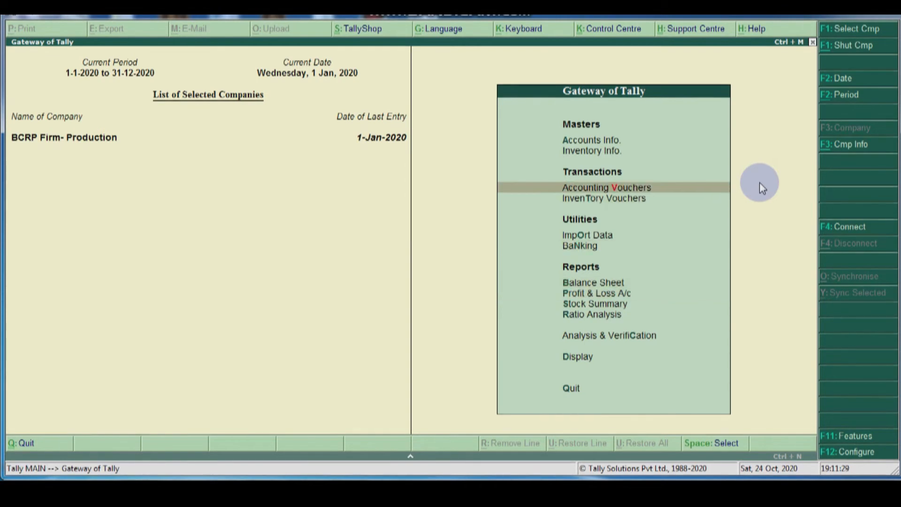
{"action": "key", "text": "Return"}
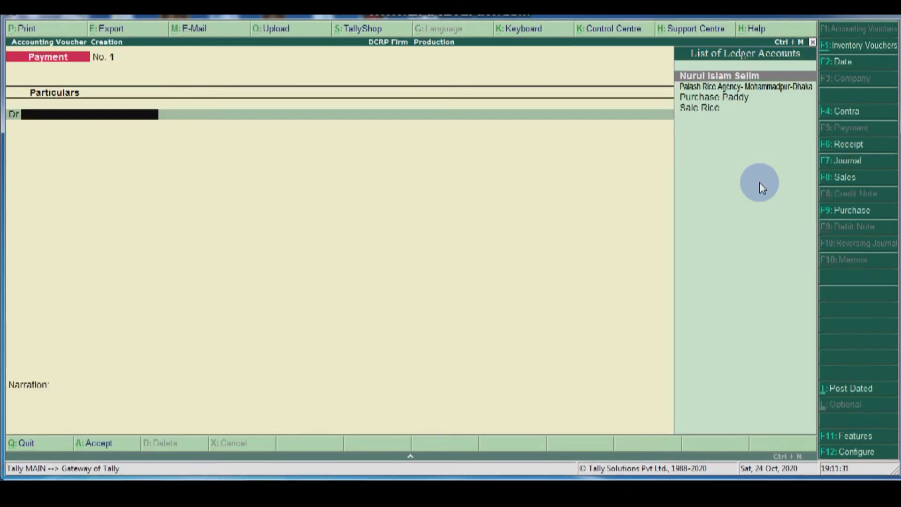
{"action": "left_click", "coordinate": [842, 181]}
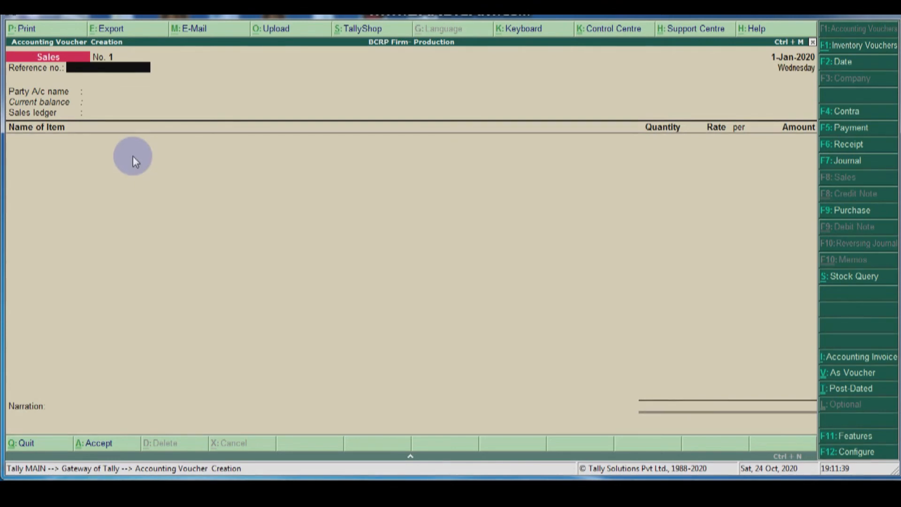
{"action": "type", "text": "123"}
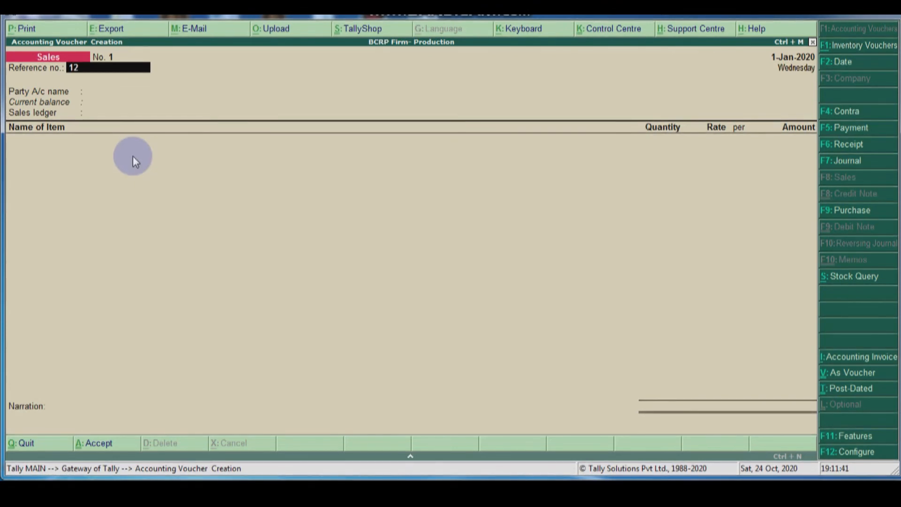
{"action": "key", "text": "Return"}
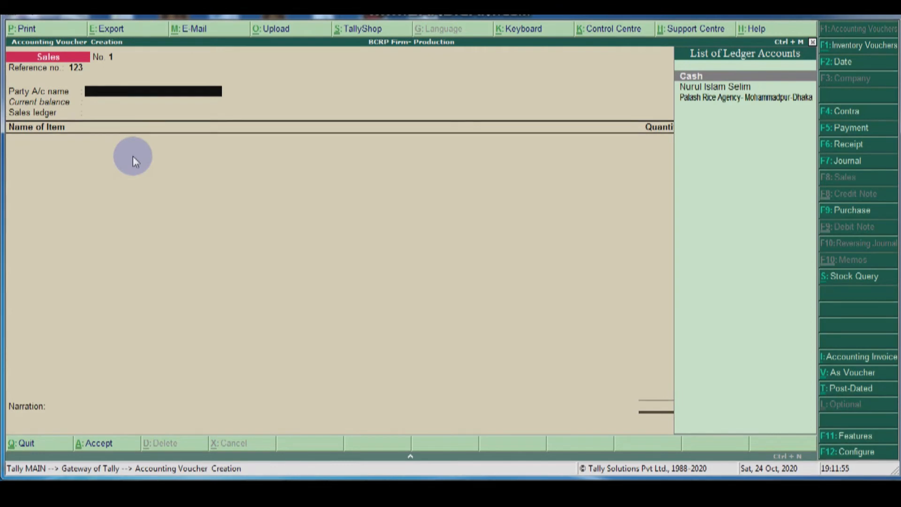
{"action": "key", "text": "Down"}
{"action": "key", "text": "Down"}
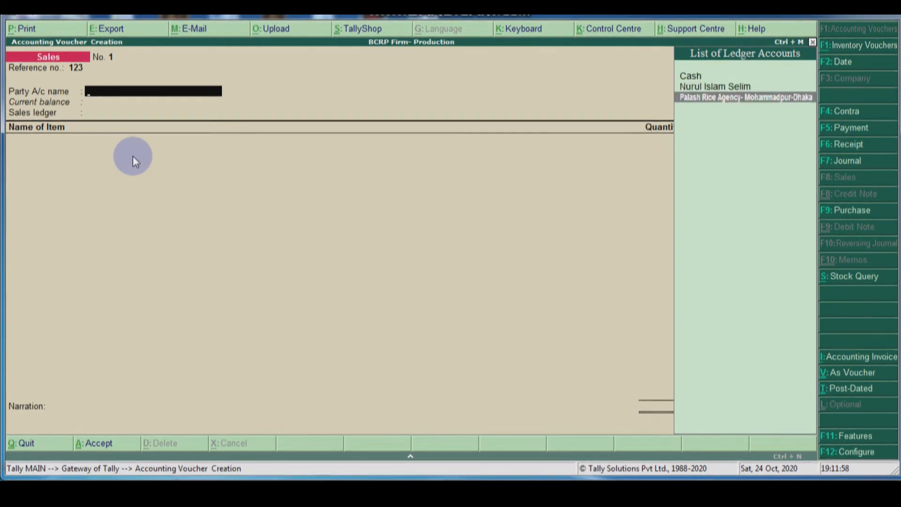
{"action": "key", "text": "Return"}
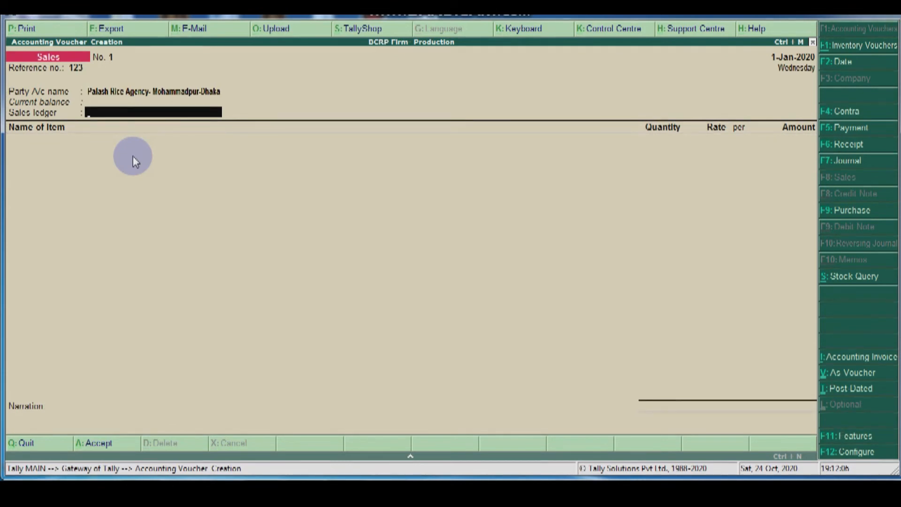
{"action": "left_click", "coordinate": [868, 374]}
{"action": "key", "text": "Return"}
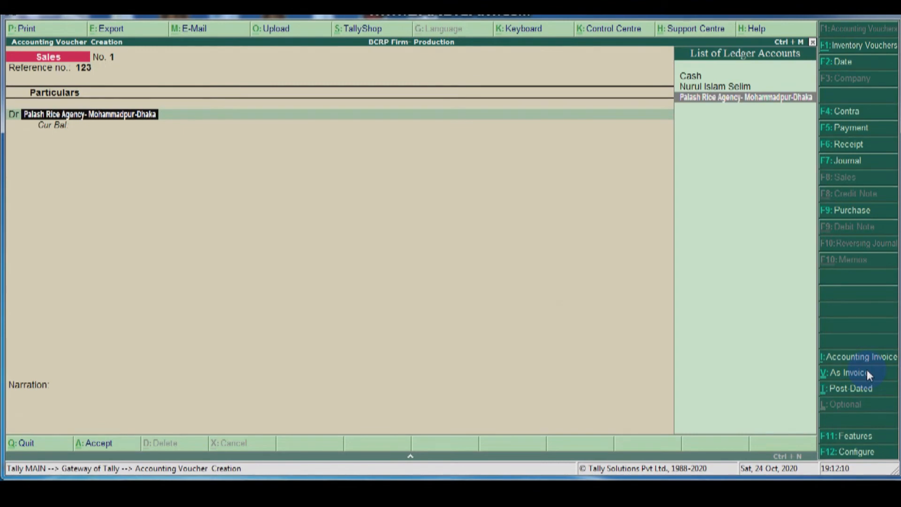
{"action": "key", "text": "Return"}
{"action": "type", "text": "1"}
{"action": "key", "text": "Return"}
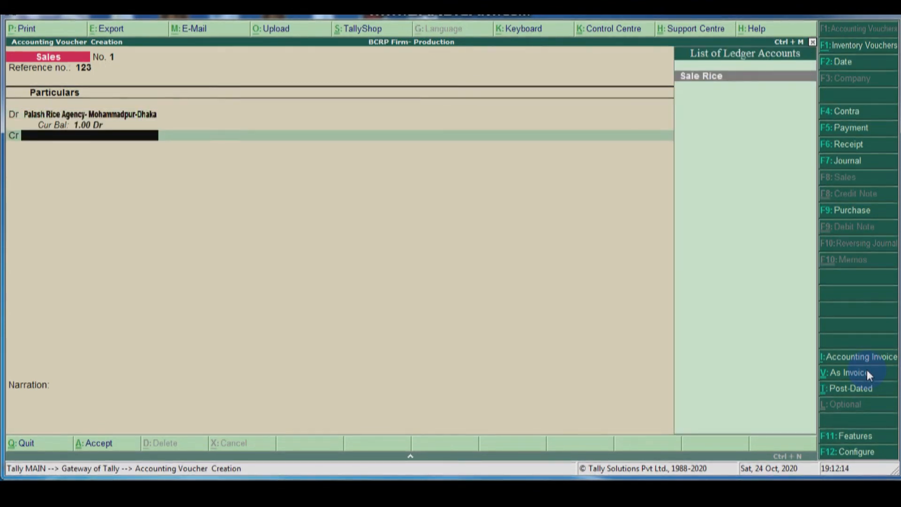
{"action": "key", "text": "BackSpace"}
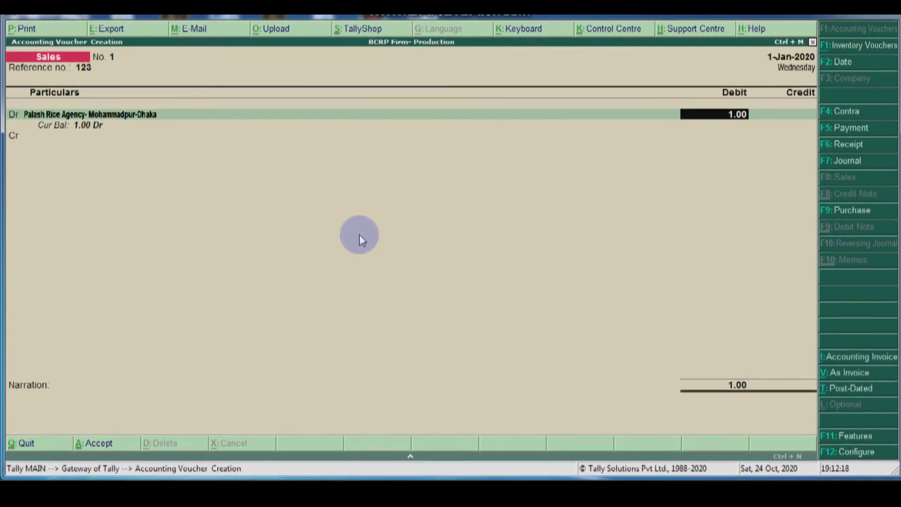
{"action": "key", "text": "BackSpace"}
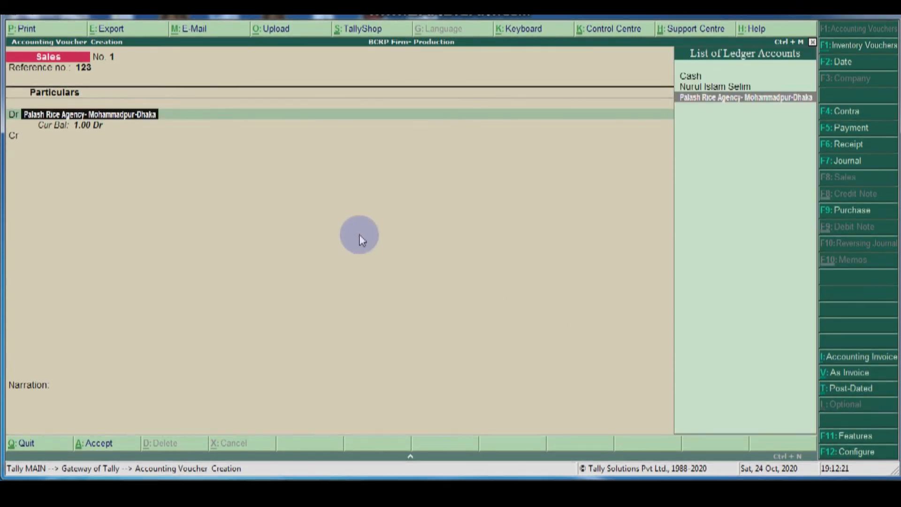
{"action": "key", "text": "Return"}
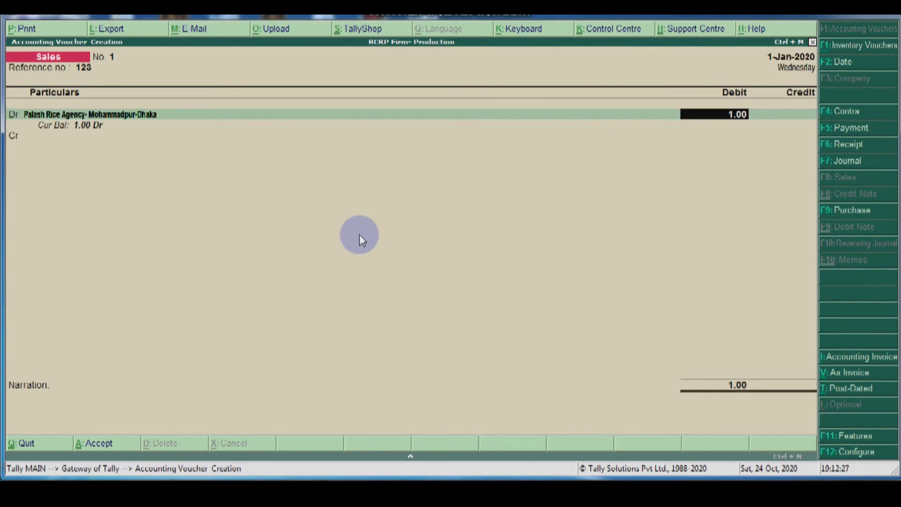
{"action": "type", "text": "60000"}
{"action": "key", "text": "Return"}
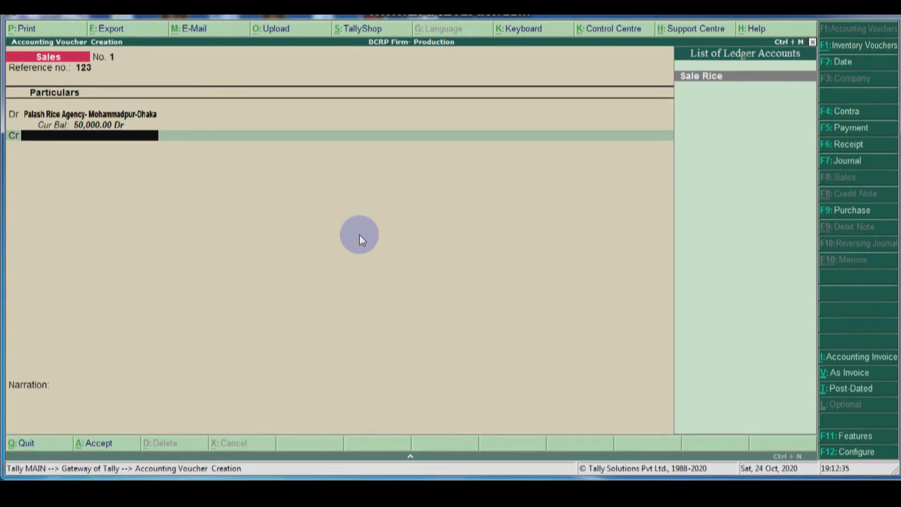
{"action": "key", "text": "Return"}
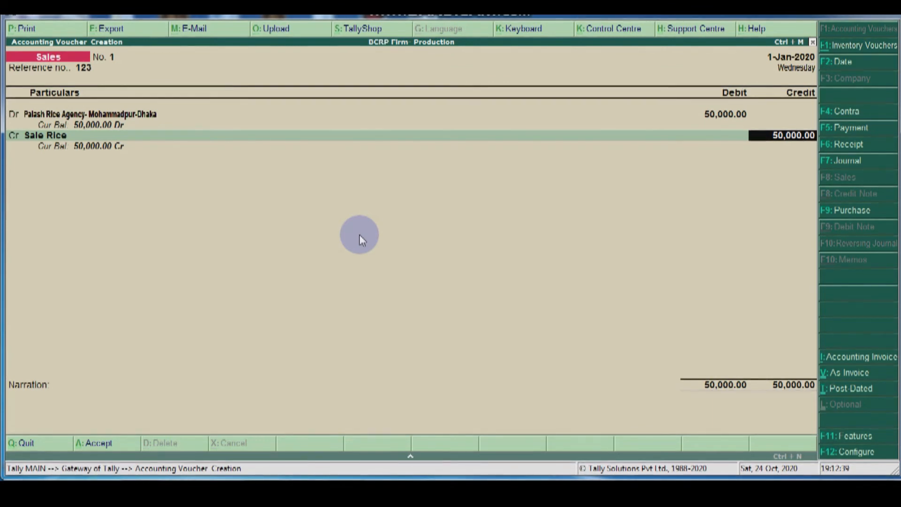
{"action": "key", "text": "Return"}
{"action": "key", "text": "Escape"}
{"action": "key", "text": "y"}
Open the Sale Rice ledger for alteration from the single-ledger options.
{"action": "key", "text": "Up"}
{"action": "key", "text": "Up"}
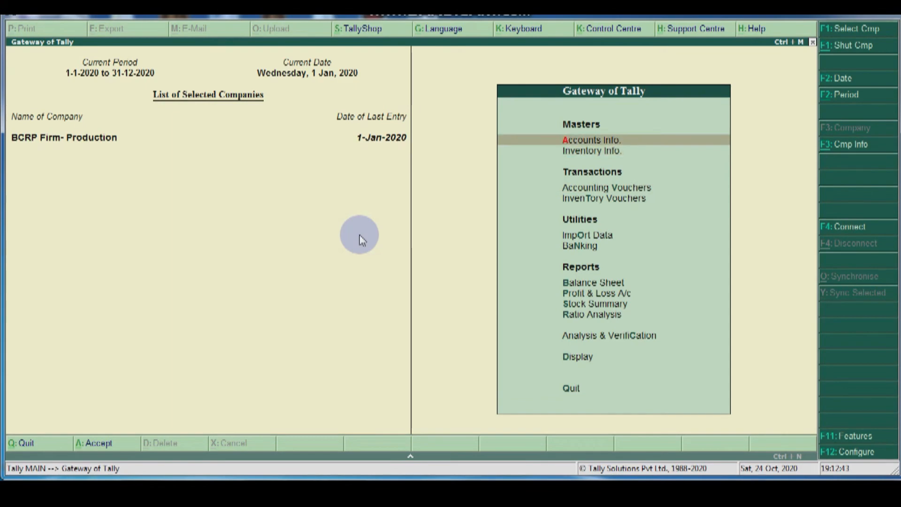
{"action": "key", "text": "Return"}
{"action": "key", "text": "Down"}
{"action": "key", "text": "Return"}
{"action": "key", "text": "Down"}
{"action": "key", "text": "Down"}
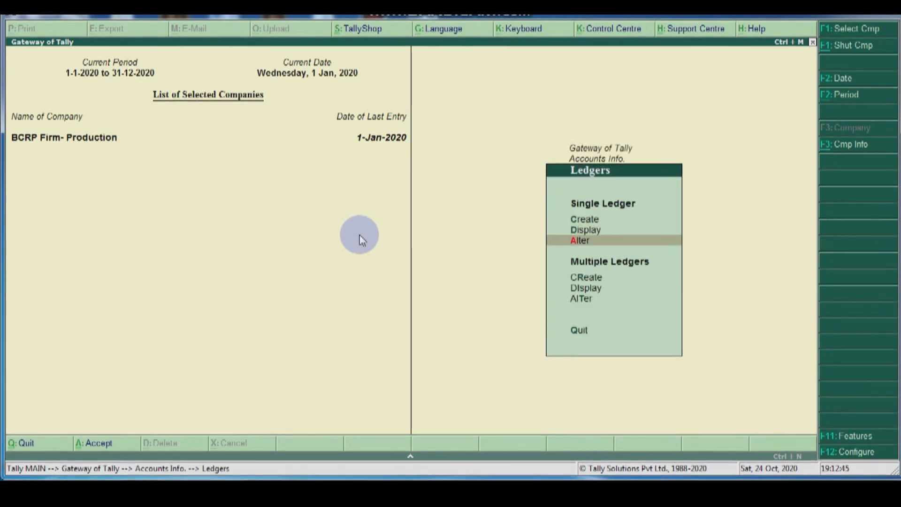
{"action": "key", "text": "Return"}
{"action": "key", "text": "Down"}
{"action": "key", "text": "Down"}
{"action": "key", "text": "Down"}
{"action": "key", "text": "Down"}
{"action": "key", "text": "Down"}
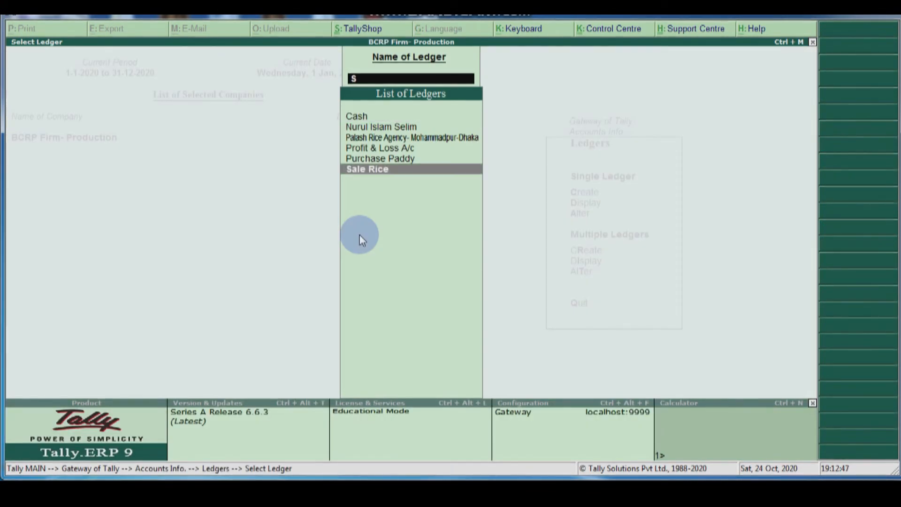
{"action": "key", "text": "Return"}
{"action": "key", "text": "Return"}
{"action": "key", "text": "Return"}
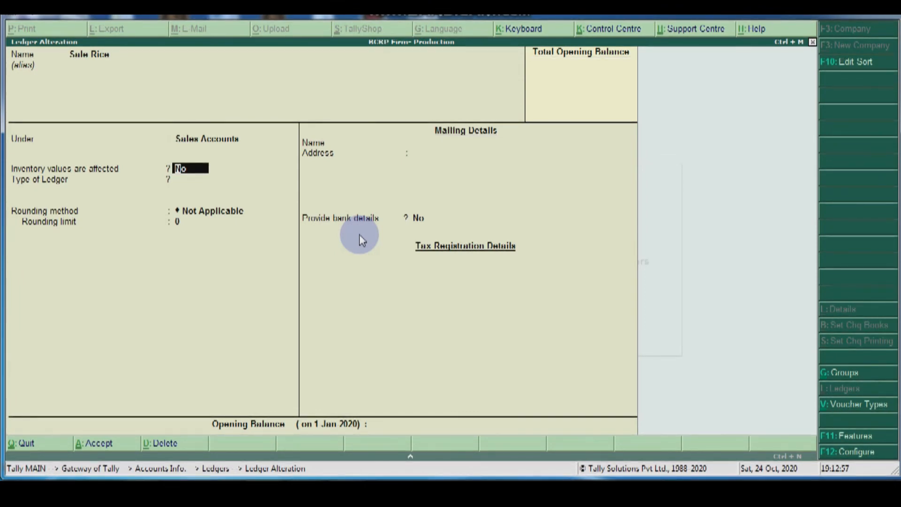
Set 'Inventory values are affected' to Yes for the Sale Rice ledger, save it and leave ledger alteration.
{"action": "key", "text": "y"}
{"action": "key", "text": "Return"}
{"action": "key", "text": "Return"}
{"action": "key", "text": "Return"}
{"action": "key", "text": "Return"}
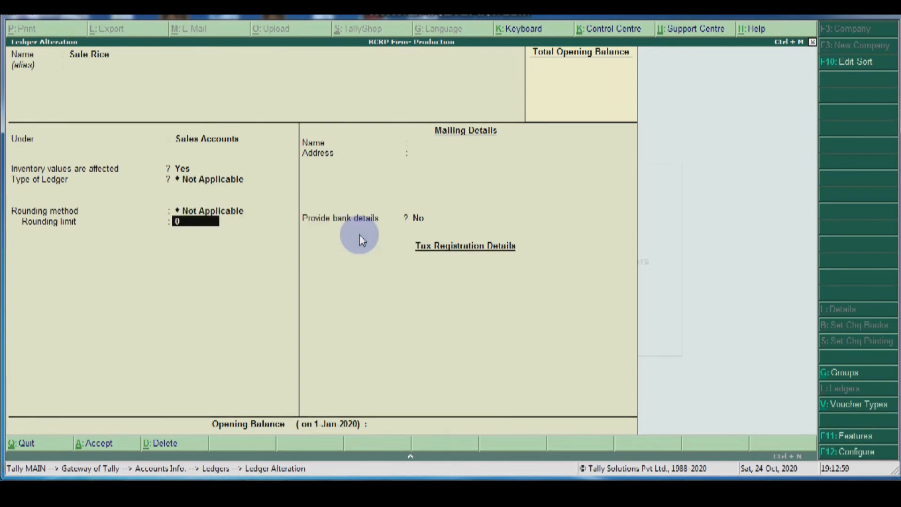
{"action": "key", "text": "y"}
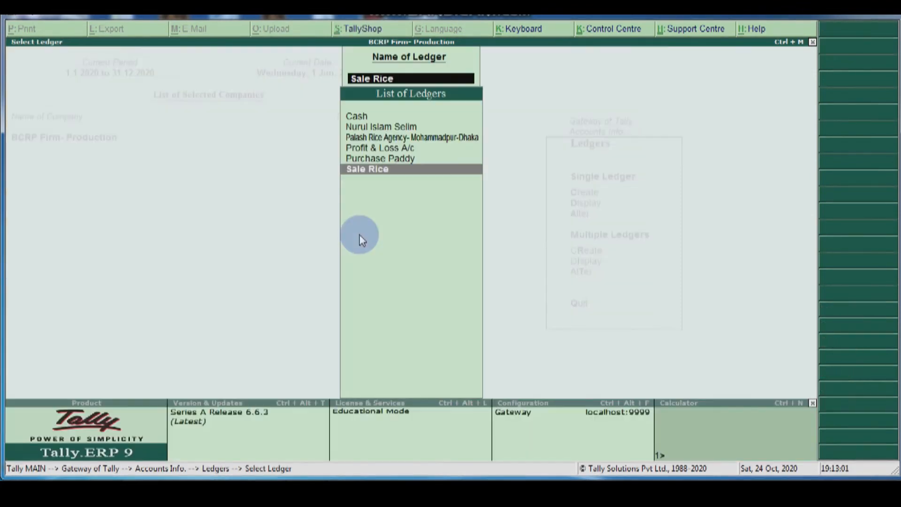
{"action": "key", "text": "Escape"}
{"action": "key", "text": "Escape"}
Start a new Sales accounting voucher in invoice mode with reference number 123.
{"action": "key", "text": "Down"}
{"action": "key", "text": "Down"}
{"action": "key", "text": "Down"}
{"action": "key", "text": "Up"}
{"action": "key", "text": "Return"}
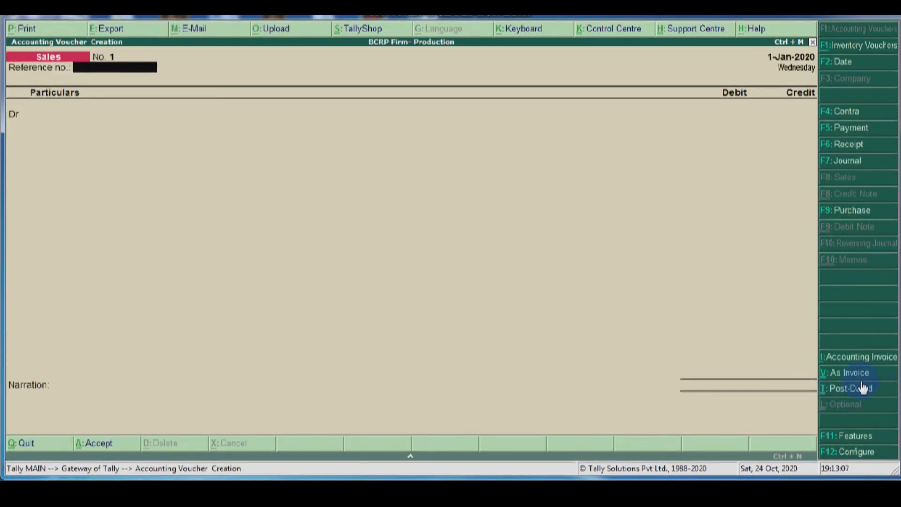
{"action": "left_click", "coordinate": [851, 373]}
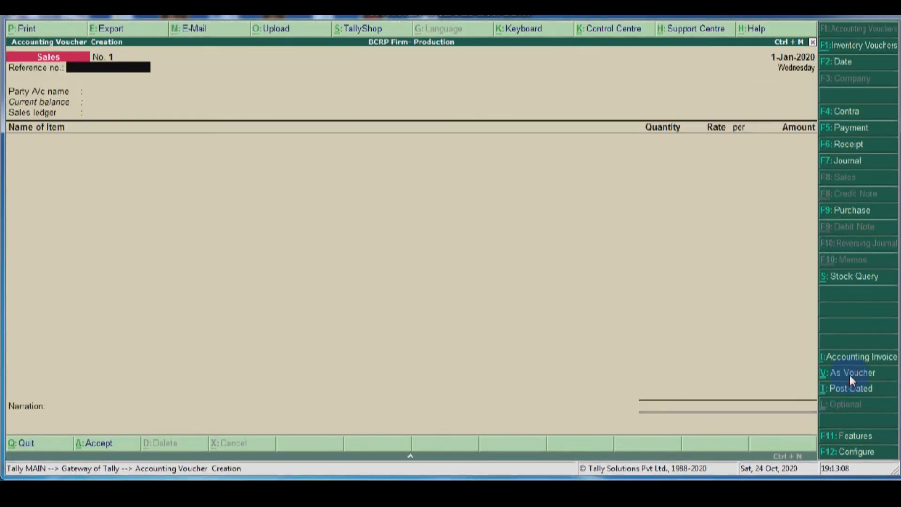
{"action": "type", "text": "123"}
{"action": "key", "text": "Return"}
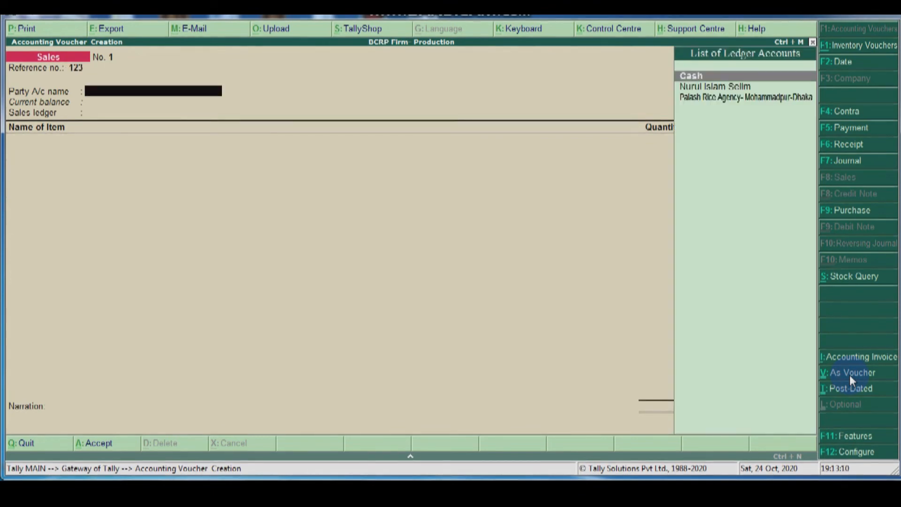
Choose Palash Rice Agency- Mohammadpur-Dhaka as the party account and Sale Rice as the sales ledger.
{"action": "key", "text": "Down"}
{"action": "key", "text": "Down"}
{"action": "key", "text": "Return"}
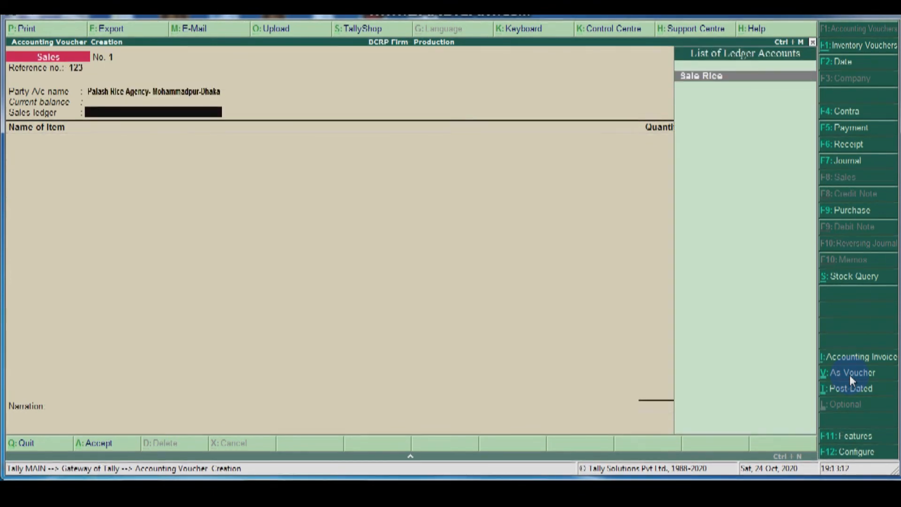
{"action": "key", "text": "Return"}
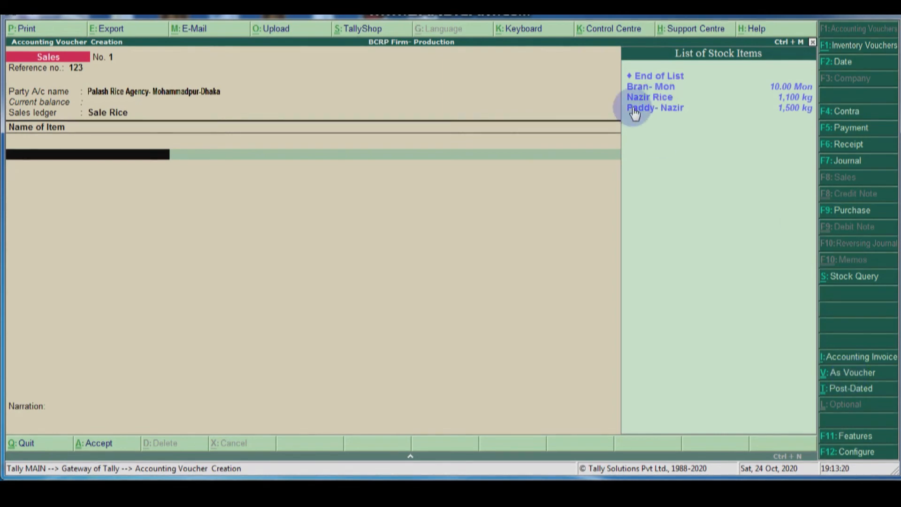
Add Nazir Rice to the sales invoice with a quantity of 1,000 kg at a rate of 50 per kg.
{"action": "left_click", "coordinate": [659, 99]}
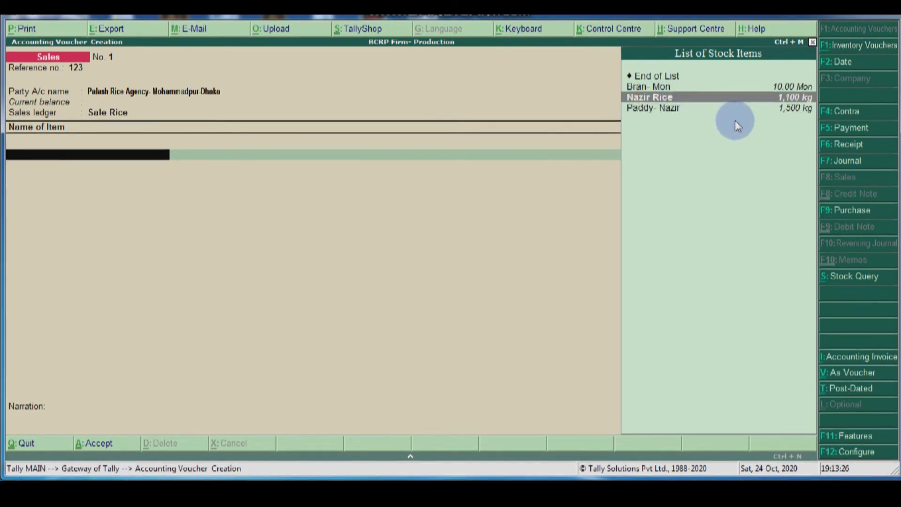
{"action": "key", "text": "Return"}
{"action": "type", "text": "1,000"}
{"action": "key", "text": "Return"}
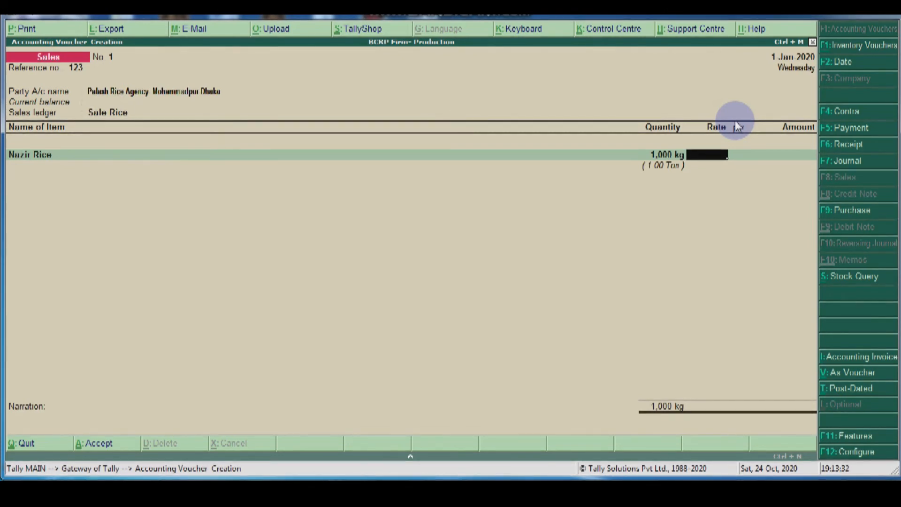
{"action": "type", "text": "50"}
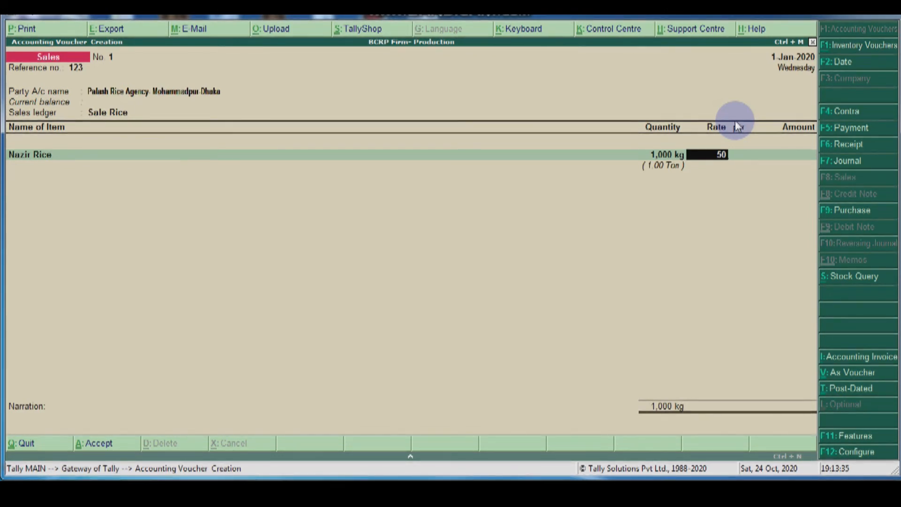
{"action": "key", "text": "Return"}
{"action": "key", "text": "Return"}
{"action": "key", "text": "Return"}
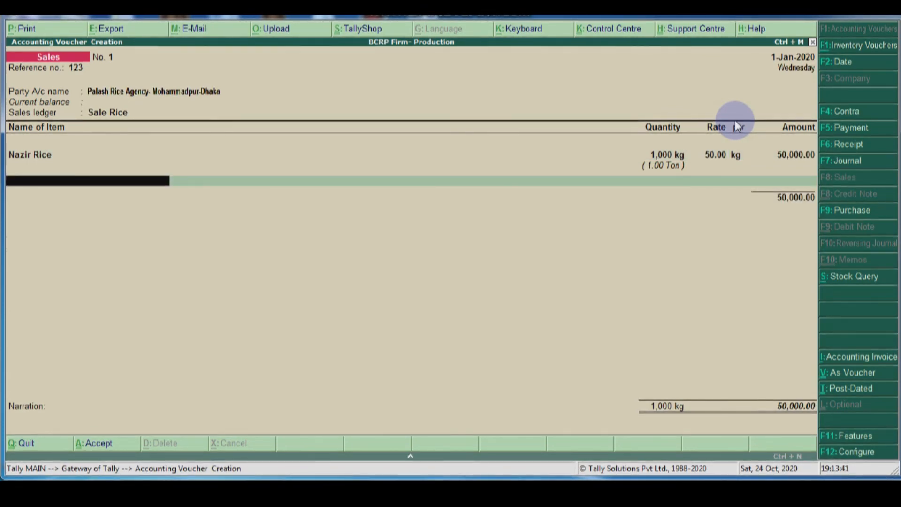
Add Bran- Mon as the second invoice item with a quantity of 5 Mon and an amount of 7,000.
{"action": "key", "text": "space"}
{"action": "key", "text": "Down"}
{"action": "key", "text": "Down"}
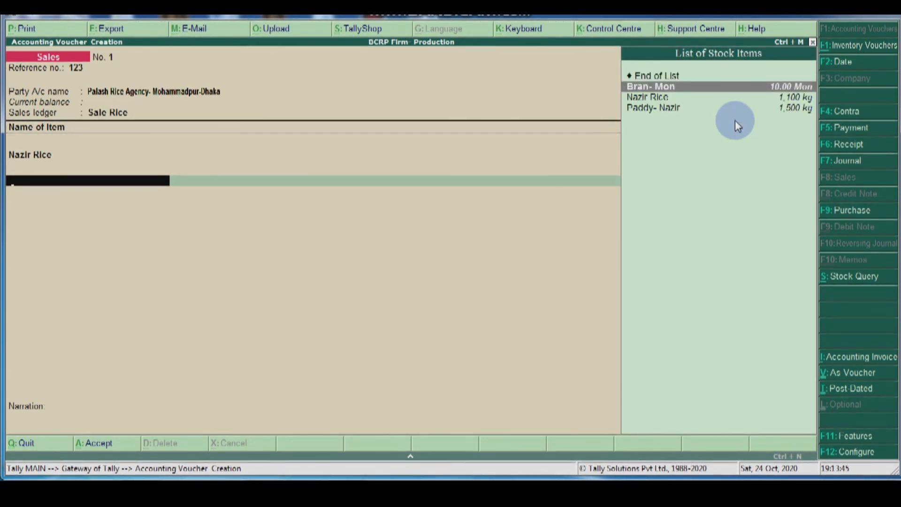
{"action": "key", "text": "Return"}
{"action": "type", "text": "50"}
{"action": "key", "text": "BackSpace"}
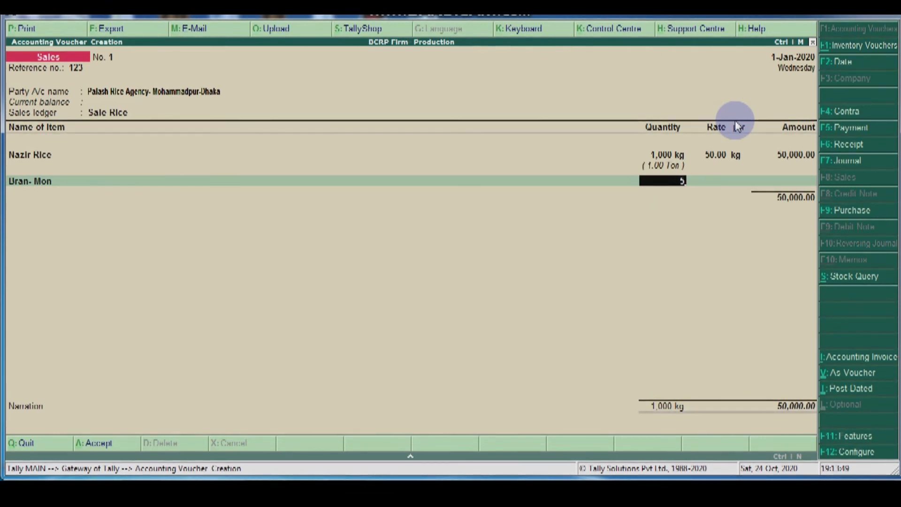
{"action": "key", "text": "Return"}
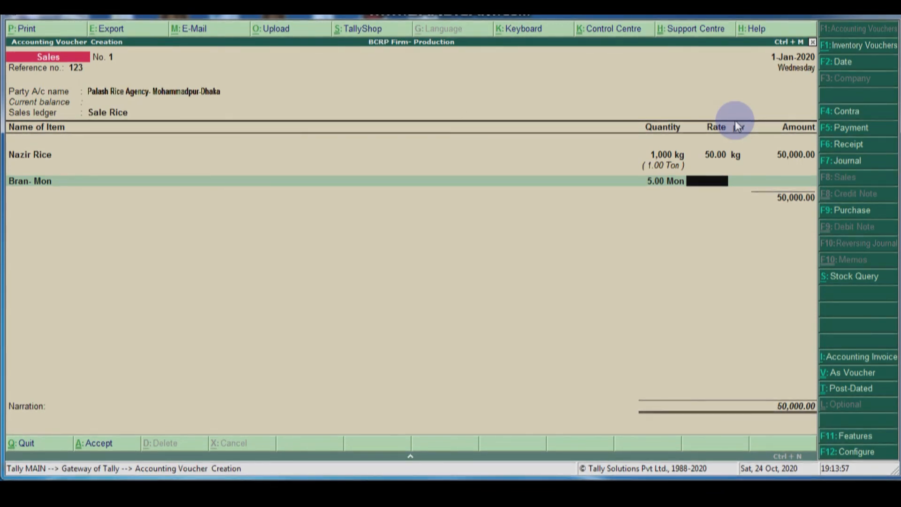
{"action": "key", "text": "Return"}
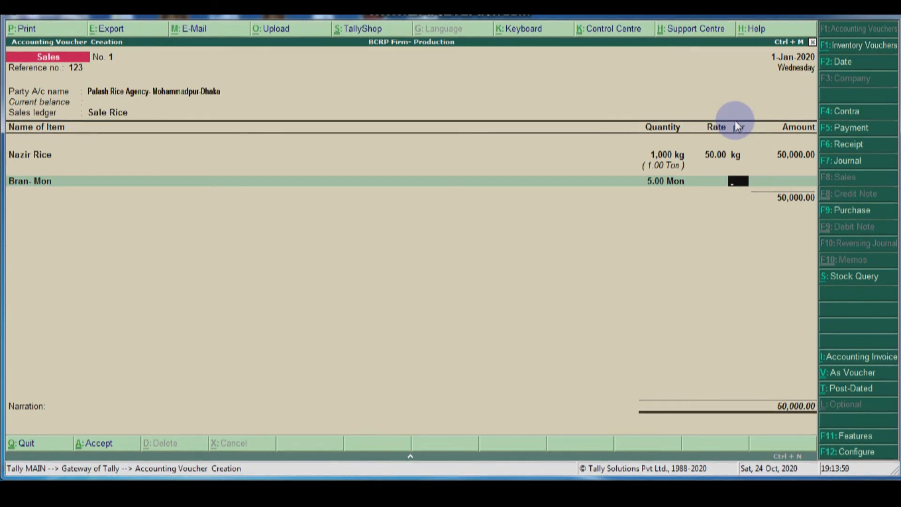
{"action": "key", "text": "Return"}
{"action": "type", "text": "7"}
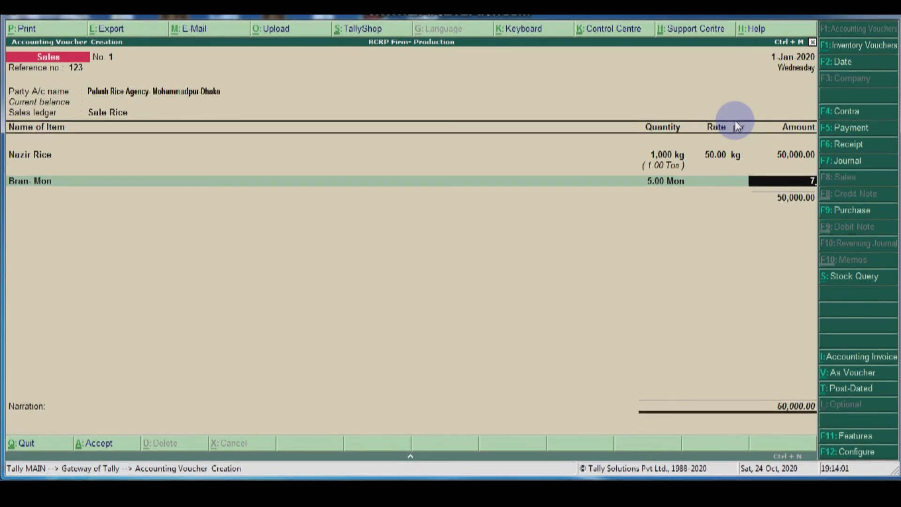
{"action": "type", "text": "000"}
{"action": "key", "text": "Return"}
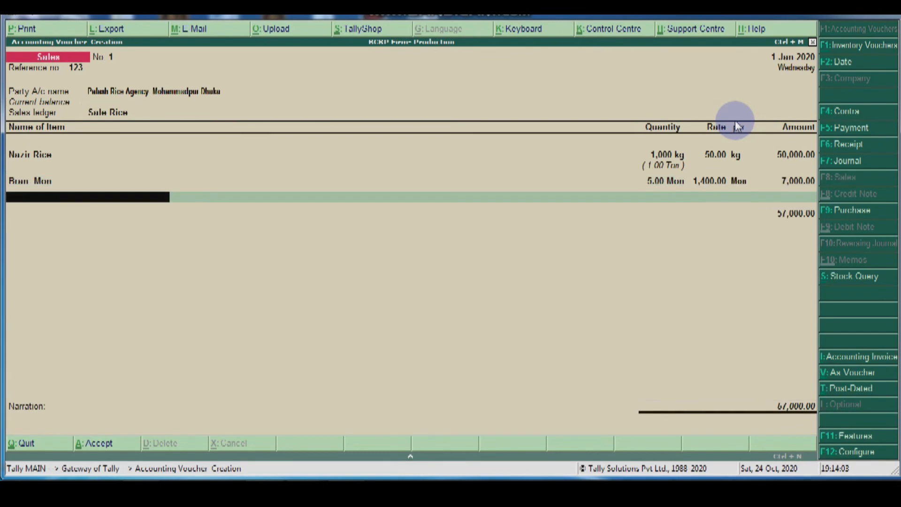
End the item list, save the Sales voucher with an empty narration and leave voucher creation.
{"action": "key", "text": "Return"}
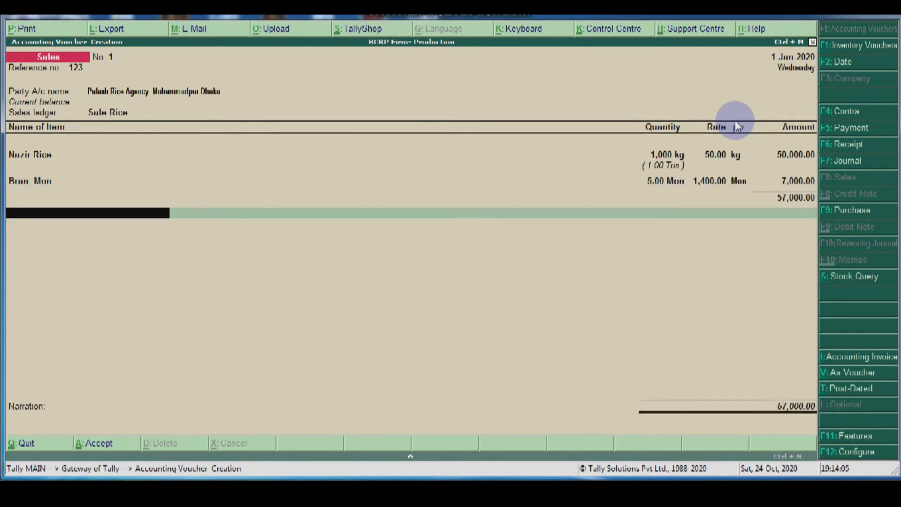
{"action": "key", "text": "Return"}
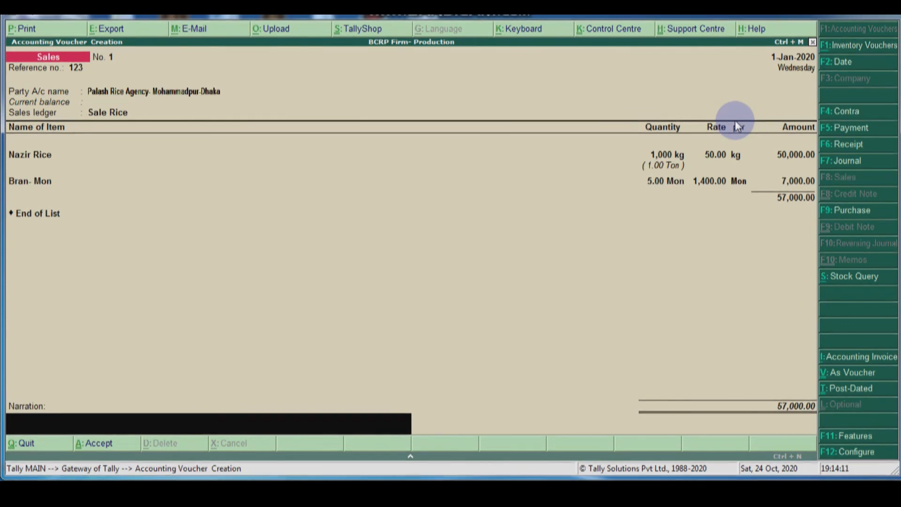
{"action": "key", "text": "Return"}
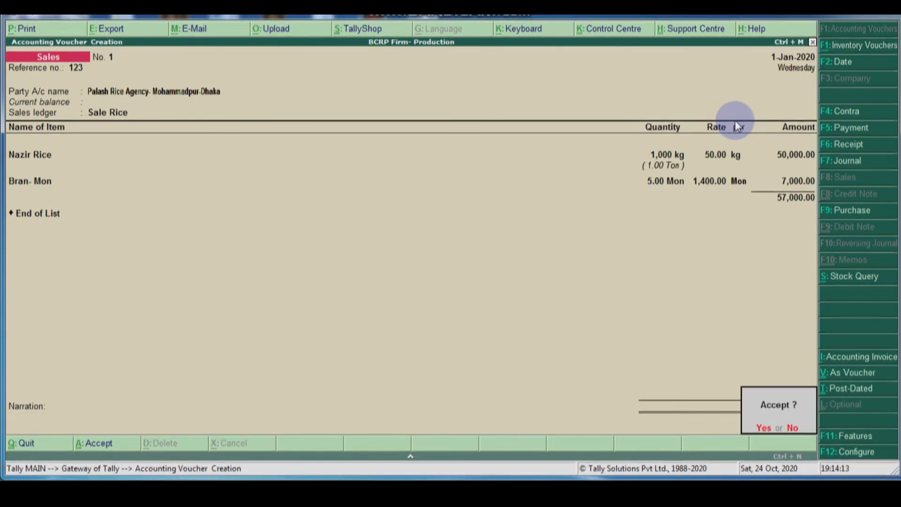
{"action": "key", "text": "Return"}
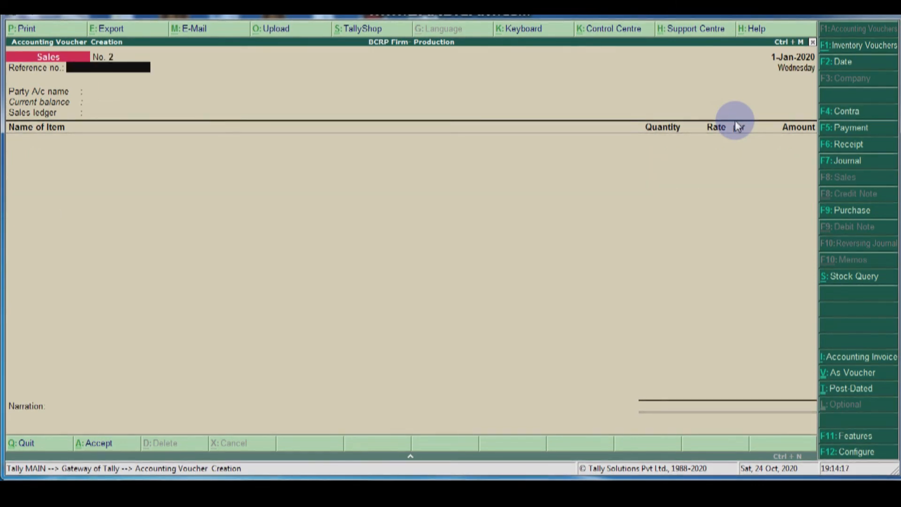
{"action": "key", "text": "Escape"}
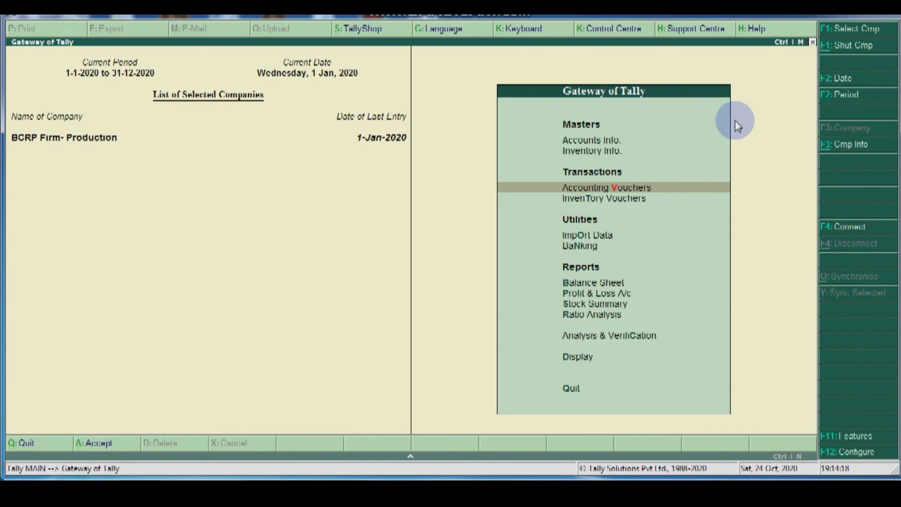
Open the Stock Summary and show it in detailed form with the individual stock items.
{"action": "key", "text": "Down"}
{"action": "key", "text": "Down"}
{"action": "key", "text": "Down"}
{"action": "key", "text": "Down"}
{"action": "key", "text": "Down"}
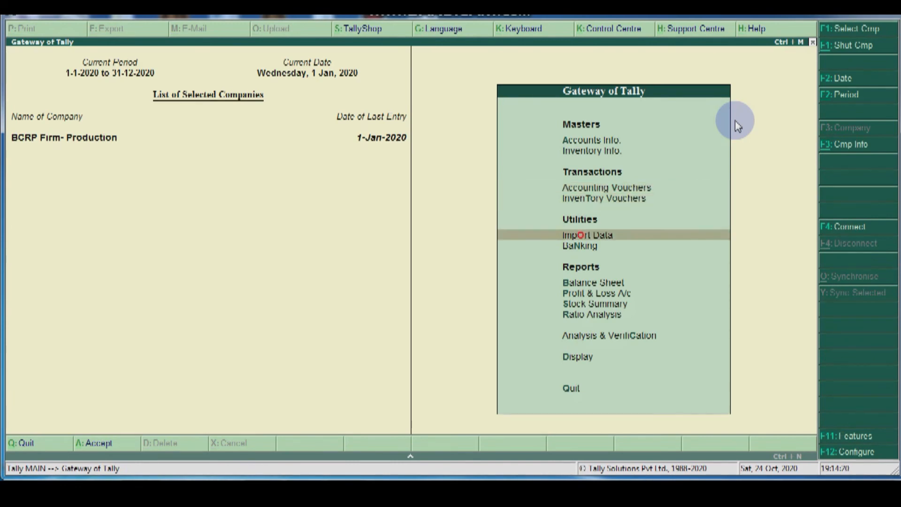
{"action": "key", "text": "Down"}
{"action": "key", "text": "Return"}
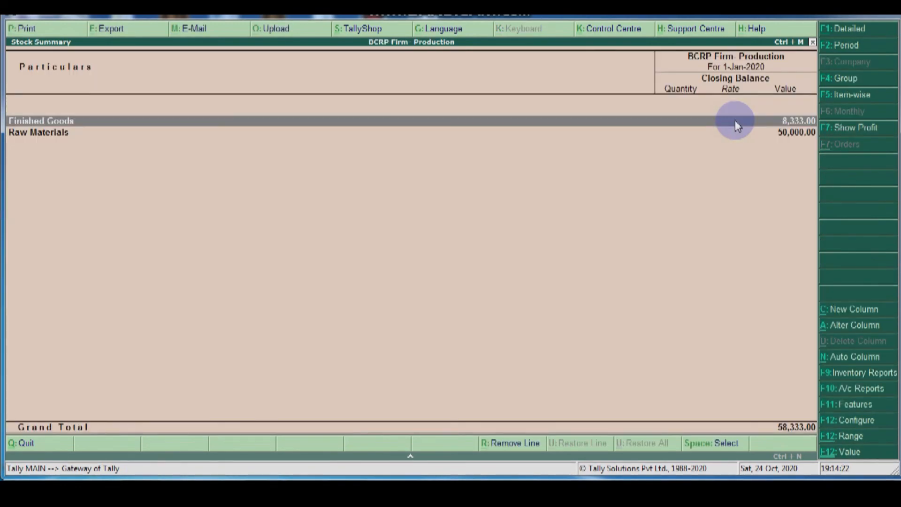
{"action": "left_click", "coordinate": [846, 30]}
Examine the closing balances of Bran- Mon, Nazir Rice and Paddy- Nazir, and close the Stock Summary.
{"action": "key", "text": "Down"}
{"action": "key", "text": "Down"}
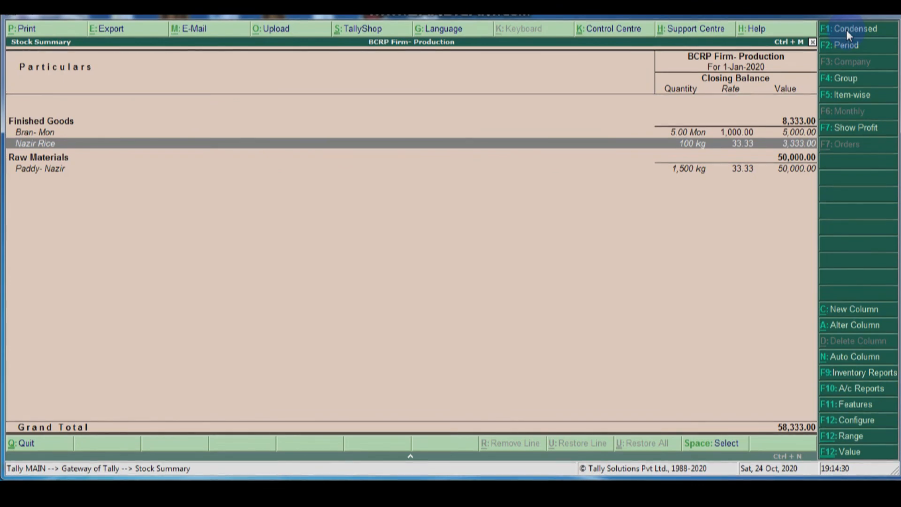
{"action": "key", "text": "Up"}
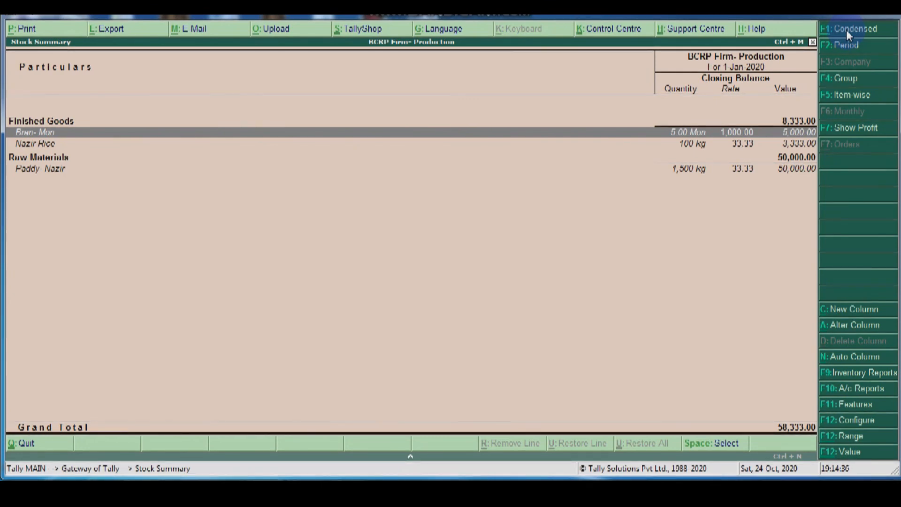
{"action": "key", "text": "Down"}
{"action": "key", "text": "Down"}
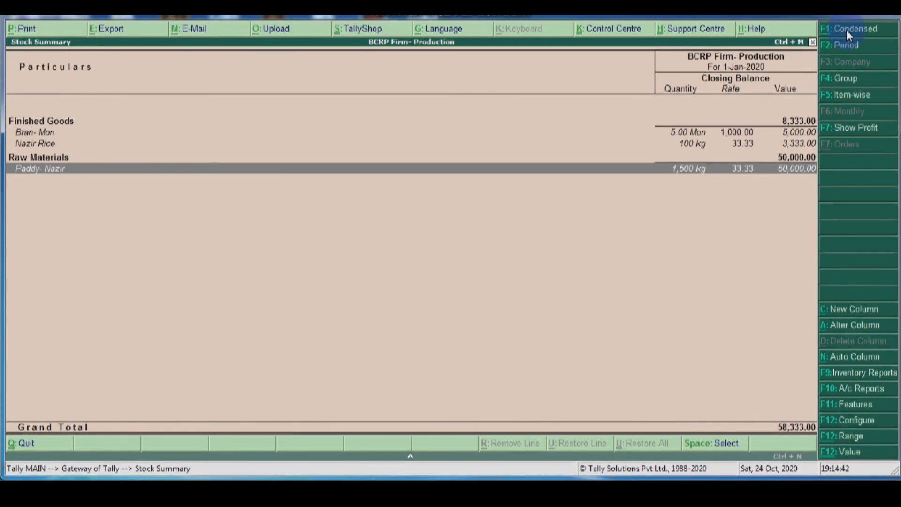
{"action": "key", "text": "Escape"}
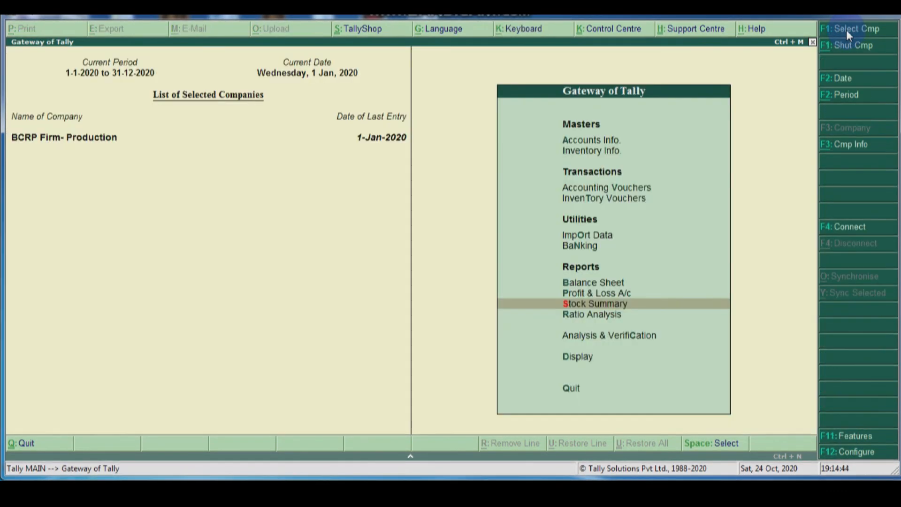
Open the Profit & Loss A/c in detailed form and examine the opening stock and Purchase Paddy lines.
{"action": "key", "text": "Up"}
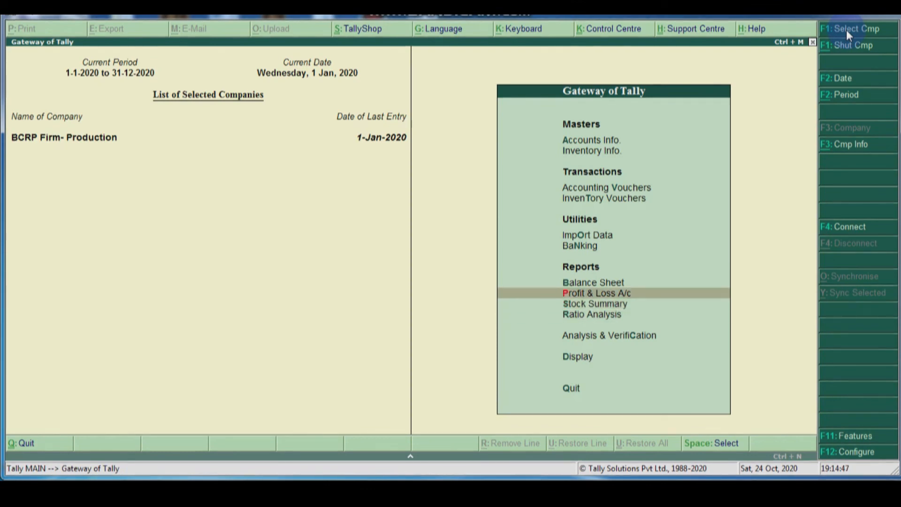
{"action": "key", "text": "Return"}
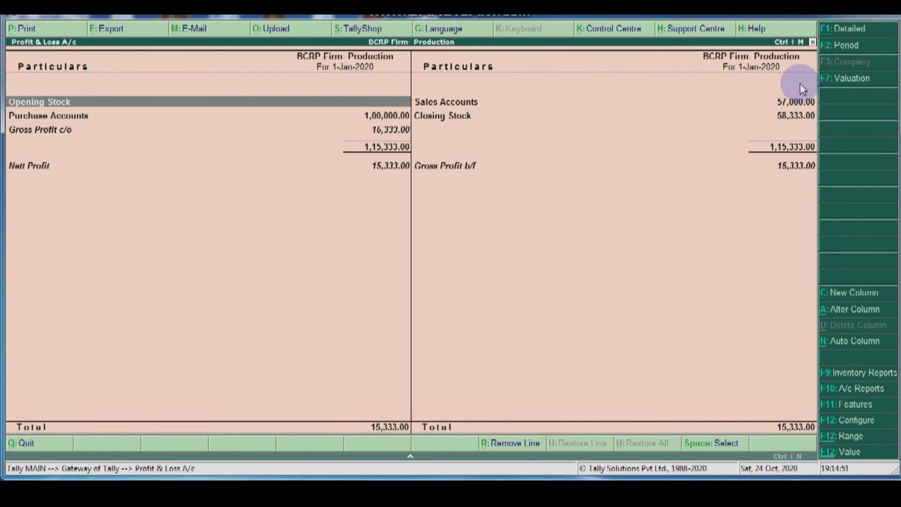
{"action": "left_click", "coordinate": [853, 30]}
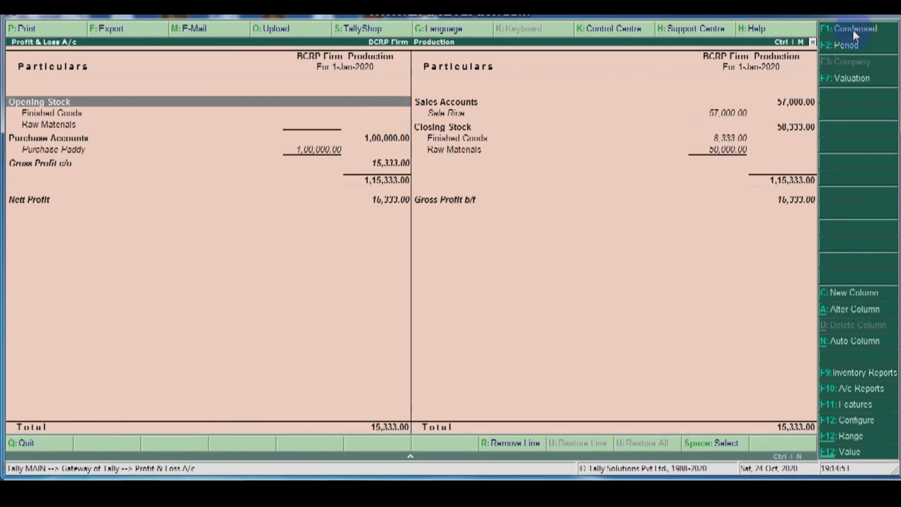
{"action": "left_click", "coordinate": [63, 114]}
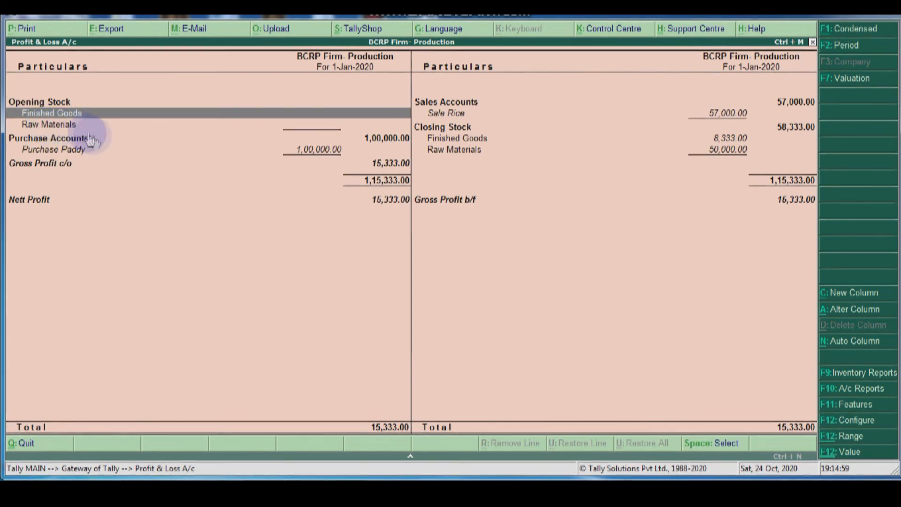
{"action": "left_click", "coordinate": [47, 124]}
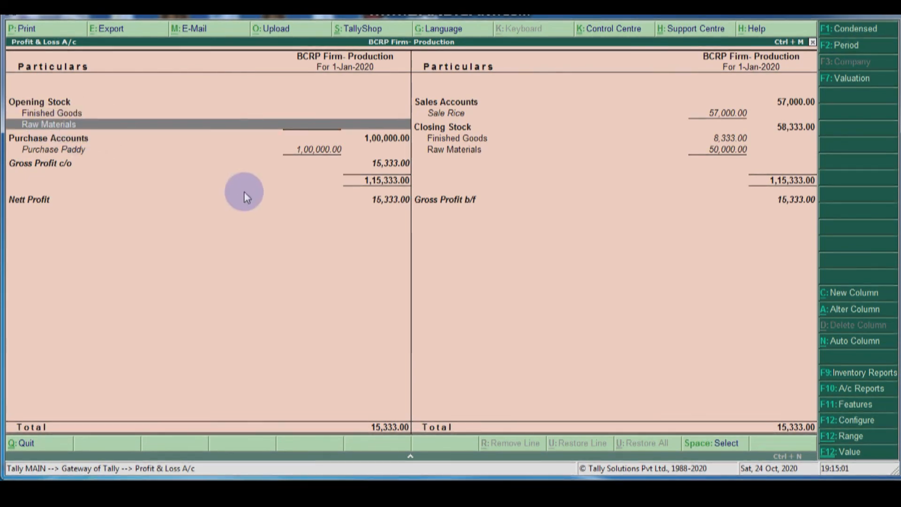
{"action": "key", "text": "Down"}
{"action": "key", "text": "Down"}
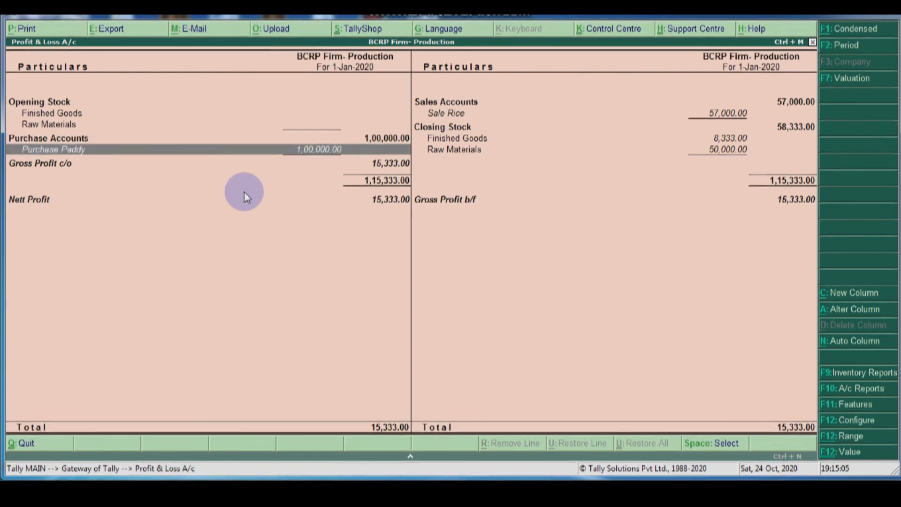
Examine the Sale Rice line and the closing stock of Finished Goods and Raw Materials in the Profit & Loss A/c.
{"action": "key", "text": "Right"}
{"action": "key", "text": "Up"}
{"action": "key", "text": "Up"}
{"action": "key", "text": "Up"}
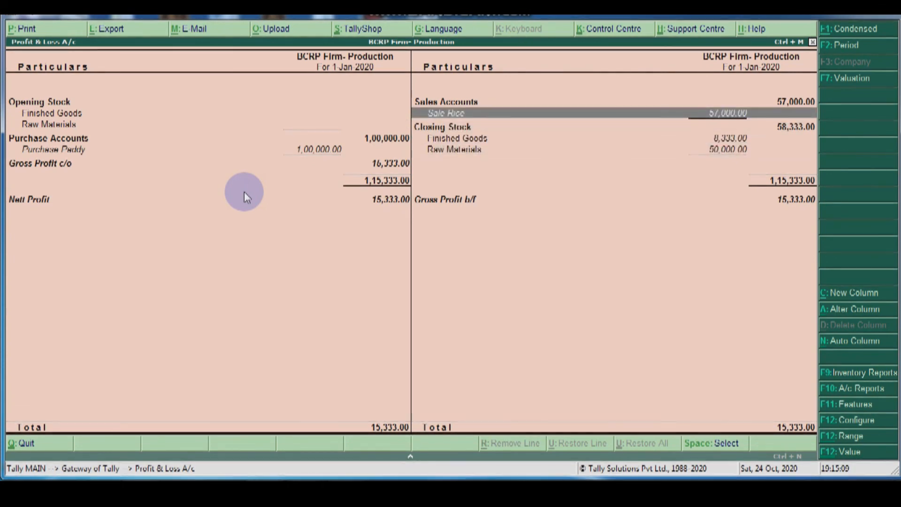
{"action": "key", "text": "Down"}
{"action": "key", "text": "Down"}
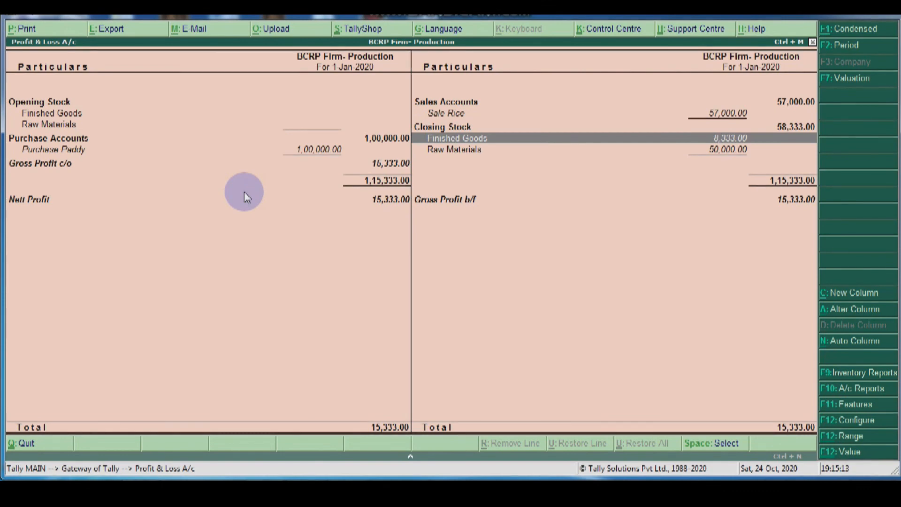
{"action": "key", "text": "Down"}
{"action": "key", "text": "Up"}
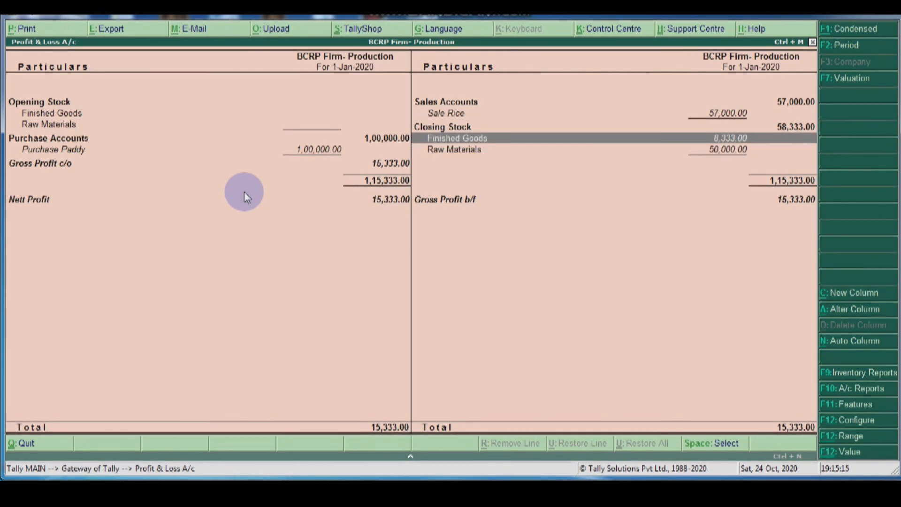
{"action": "key", "text": "Down"}
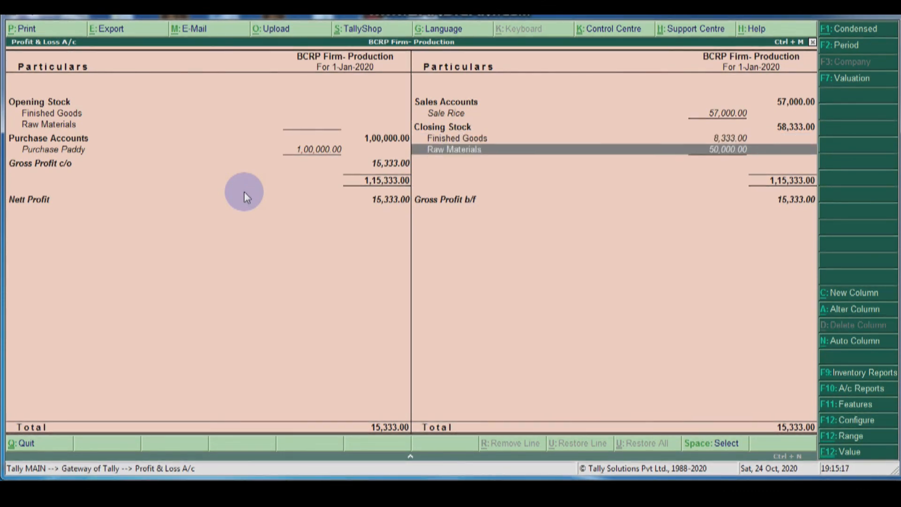
Examine the gross profit and nett profit lines, and leave the Profit & Loss A/c without quitting the program.
{"action": "key", "text": "Left"}
{"action": "key", "text": "Down"}
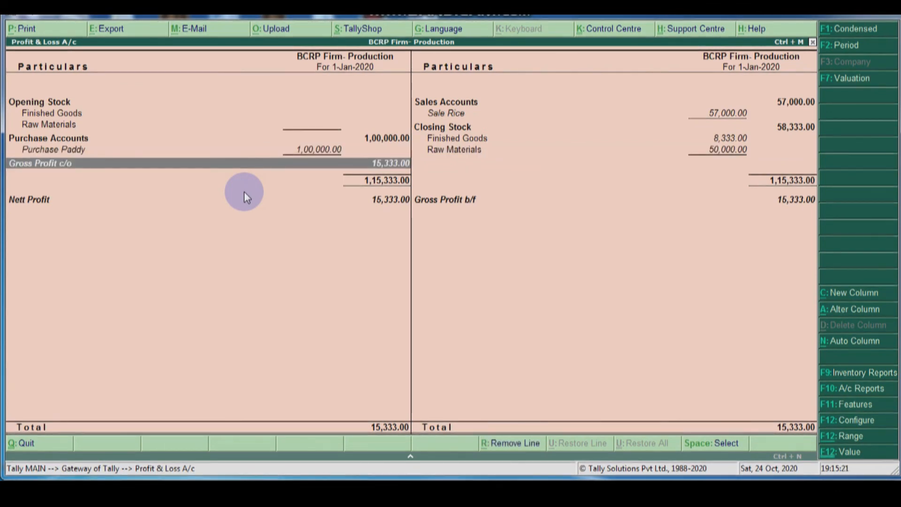
{"action": "key", "text": "Down"}
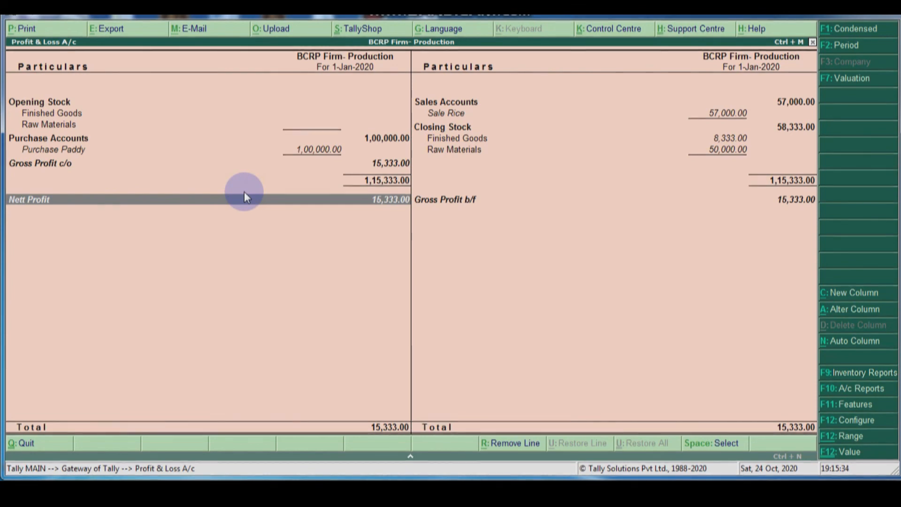
{"action": "key", "text": "Escape"}
{"action": "key", "text": "Escape"}
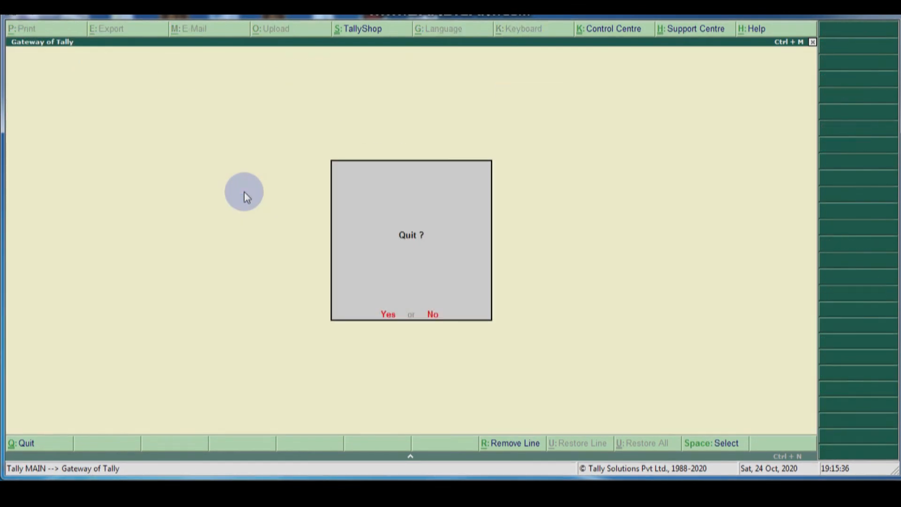
{"action": "key", "text": "n"}
Open the Balance Sheet and show it in detailed form.
{"action": "key", "text": "Down"}
{"action": "key", "text": "Down"}
{"action": "key", "text": "Down"}
{"action": "key", "text": "Down"}
{"action": "key", "text": "Down"}
{"action": "key", "text": "Down"}
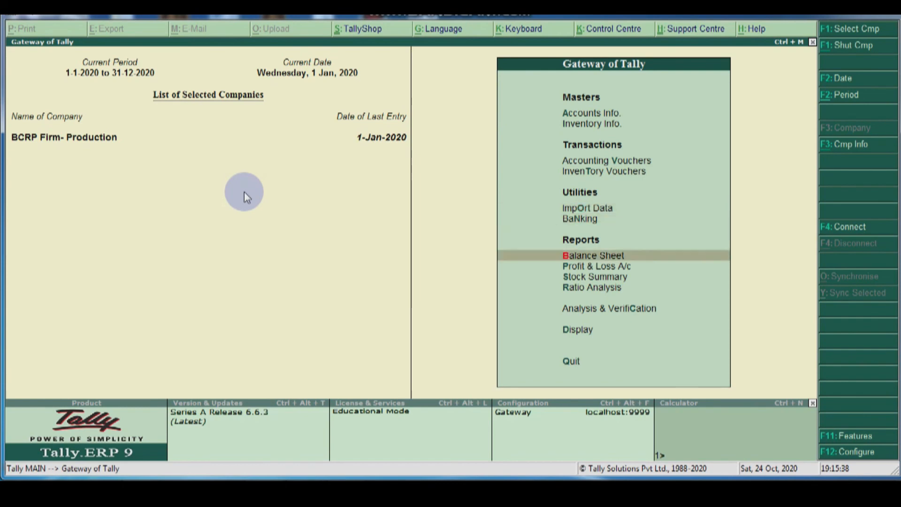
{"action": "key", "text": "Return"}
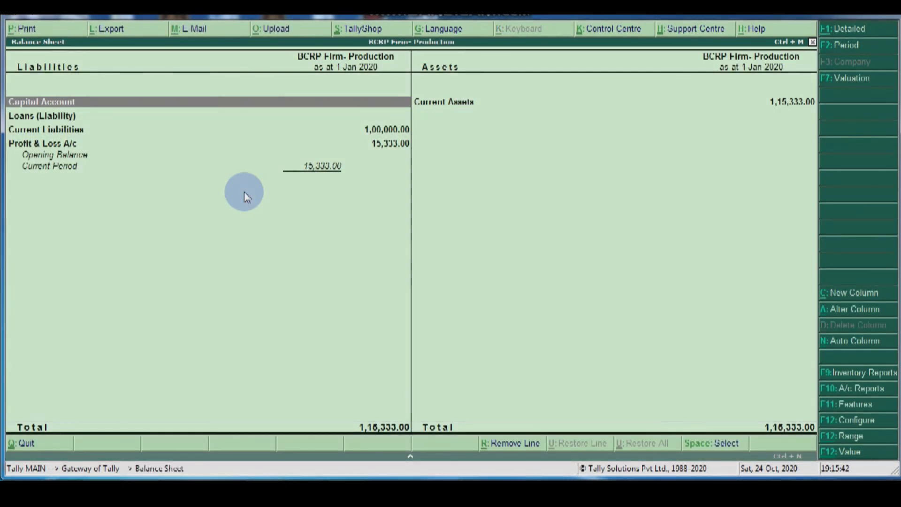
{"action": "left_click", "coordinate": [847, 31]}
Examine Sundry Creditors under the liabilities, and Sundry Debtors and Closing Stock under the current assets.
{"action": "key", "text": "Down"}
{"action": "key", "text": "Down"}
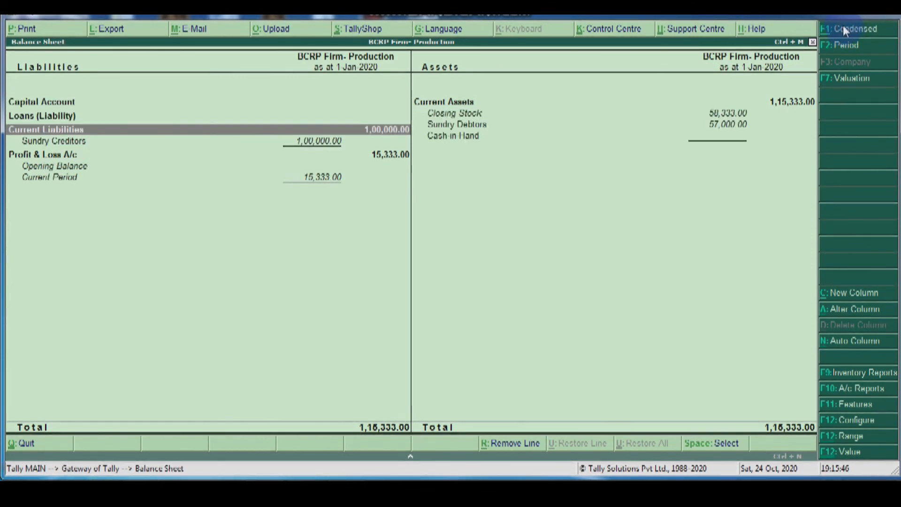
{"action": "key", "text": "Down"}
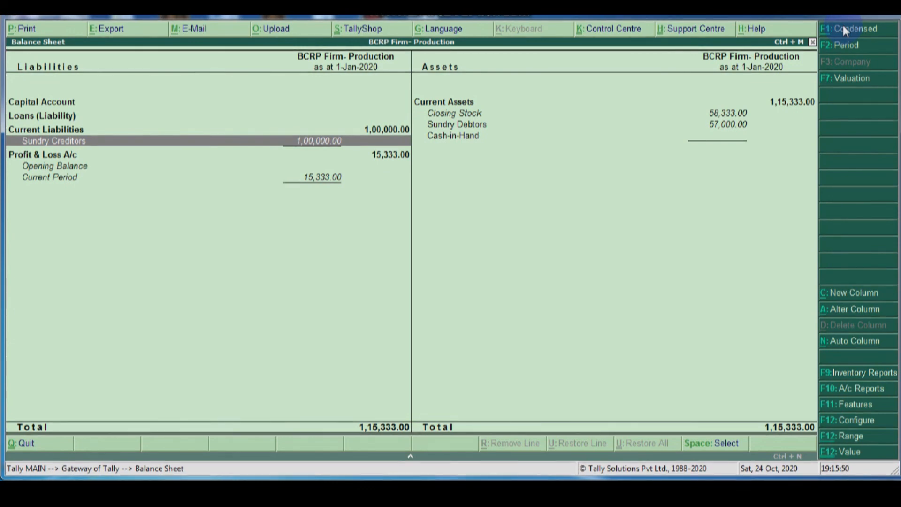
{"action": "key", "text": "Right"}
{"action": "key", "text": "Up"}
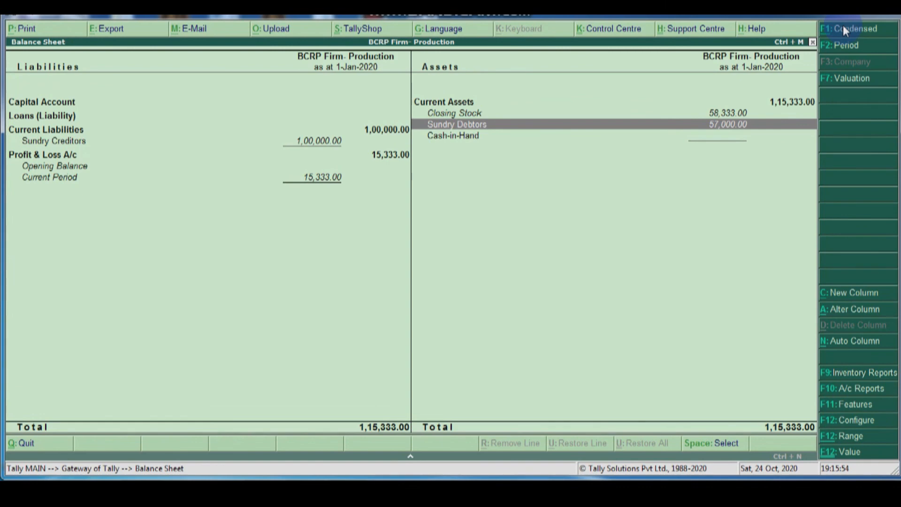
{"action": "key", "text": "Up"}
Examine the Profit & Loss A/c line on the liabilities side of the Balance Sheet.
{"action": "key", "text": "Left"}
{"action": "key", "text": "Down"}
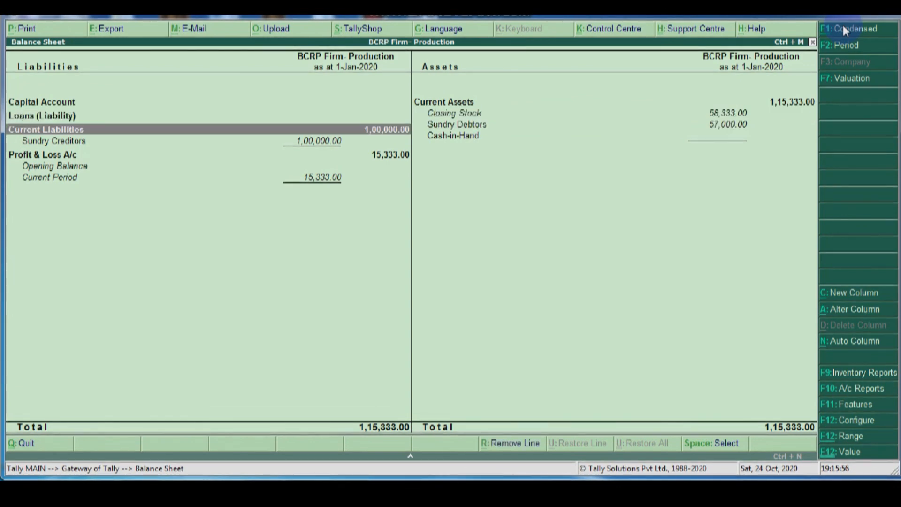
{"action": "key", "text": "Down"}
{"action": "key", "text": "Down"}
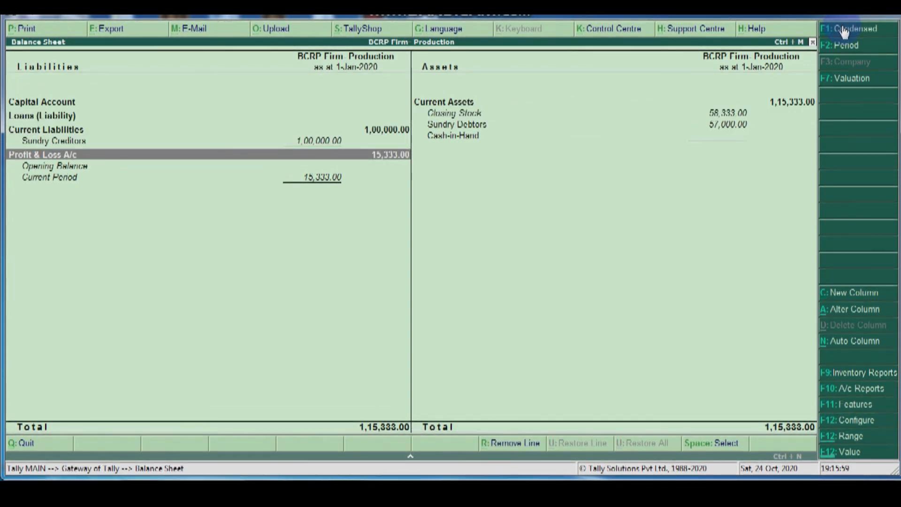